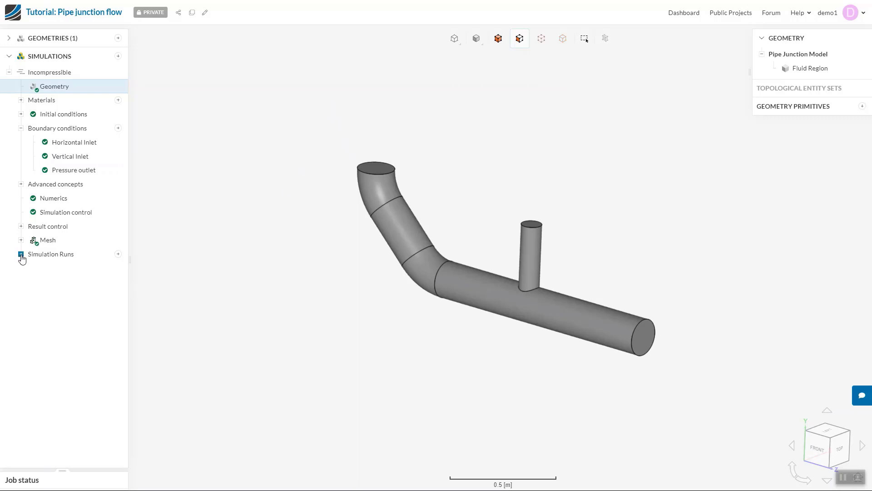
Step: Open the solution fields of simulation Run 1 in the new beta post-processing interface
click(21, 255)
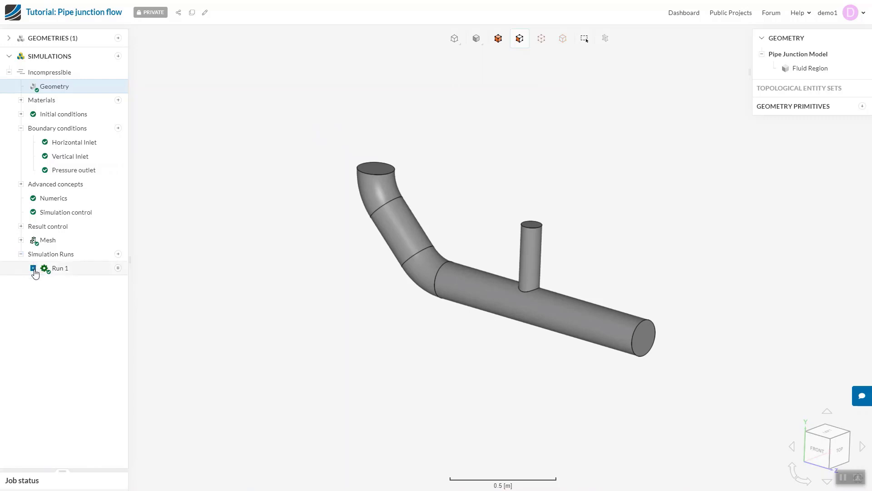
click(34, 268)
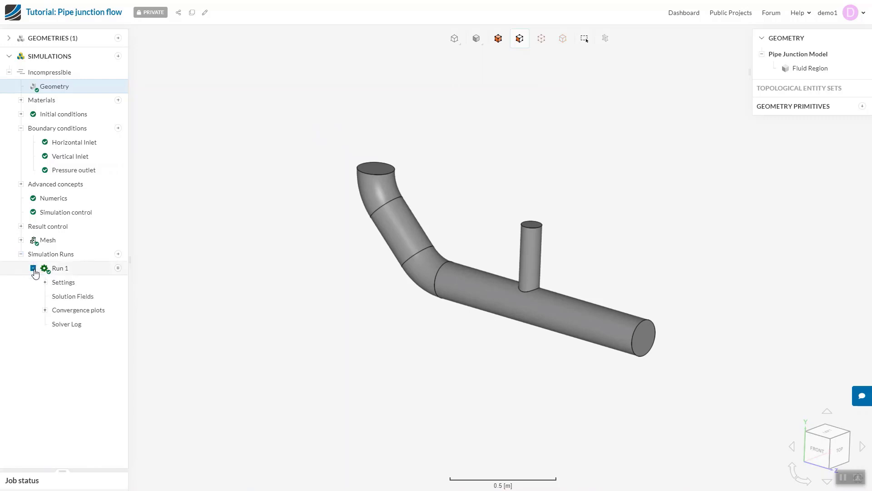
click(60, 298)
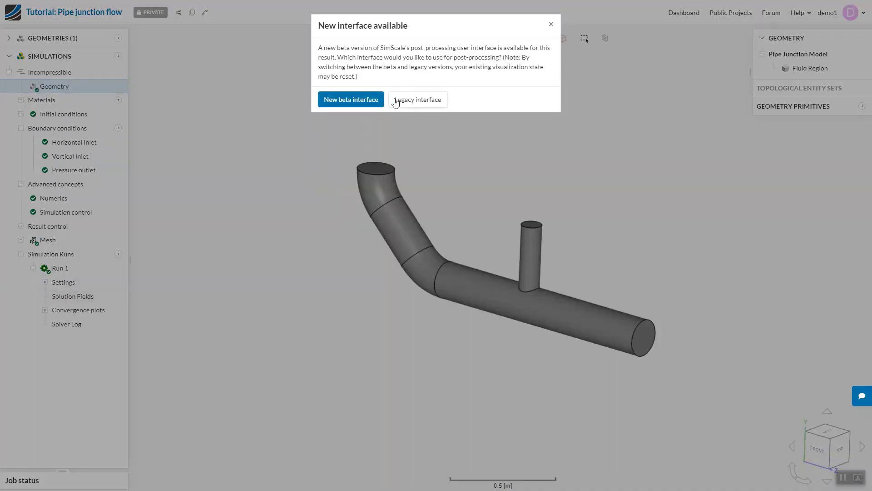
click(368, 100)
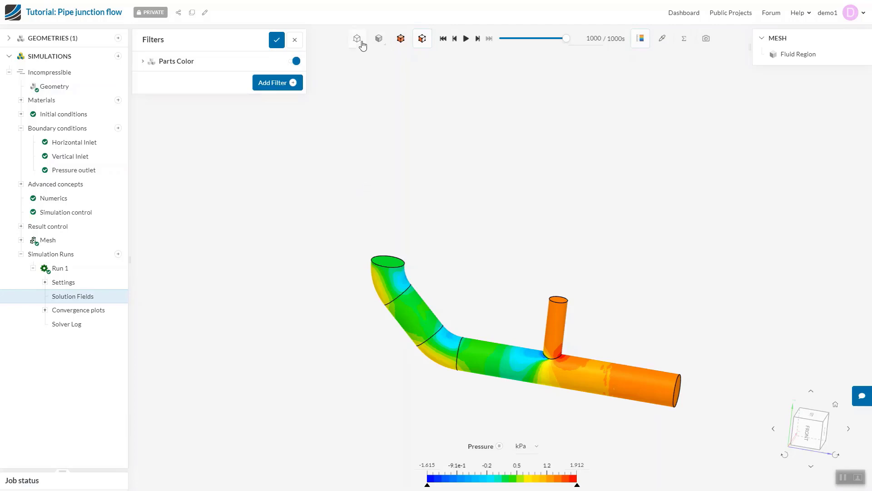
Step: Hide the result legend and show it again
mouse_move(363, 45)
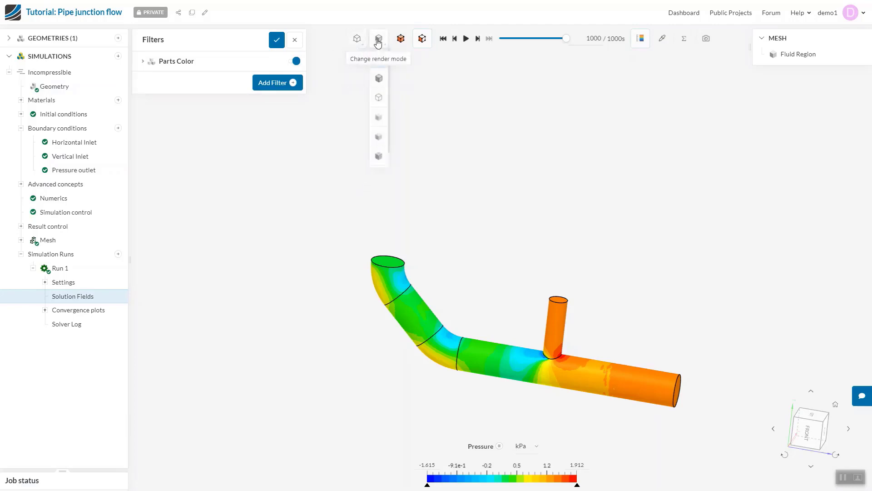
click(422, 40)
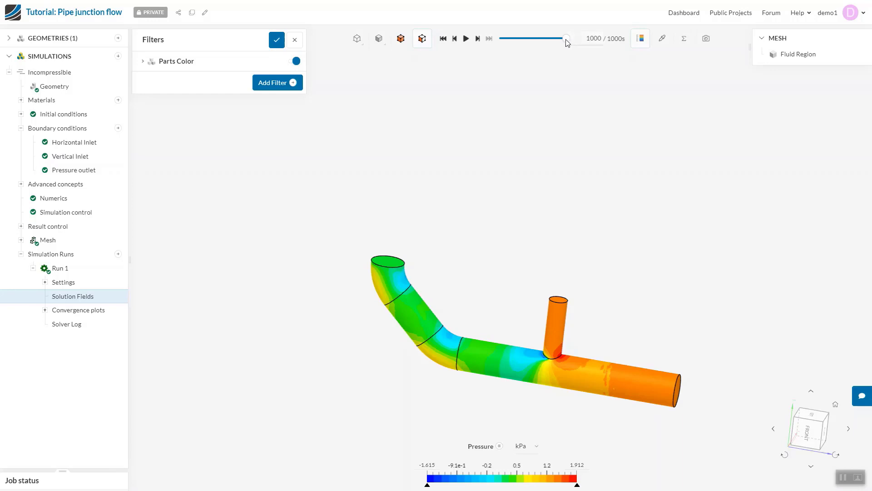
mouse_move(566, 39)
mouse_down()
mouse_move(520, 41)
mouse_move(566, 39)
mouse_up()
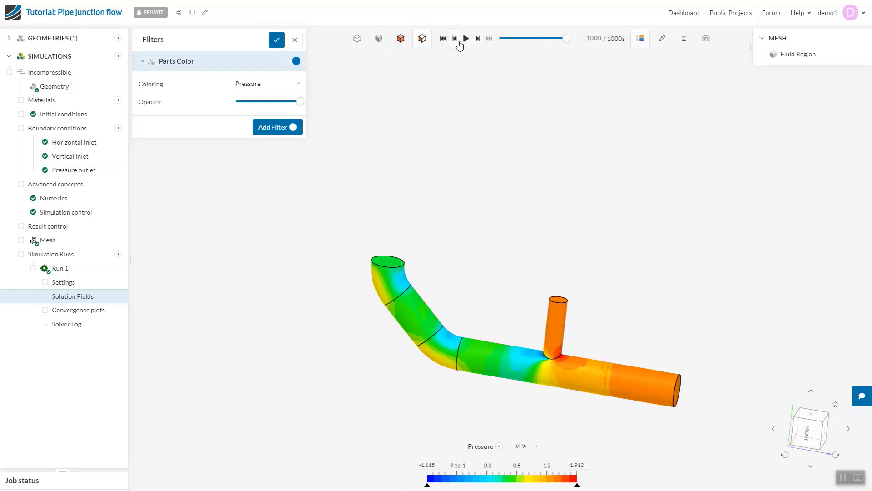
click(637, 43)
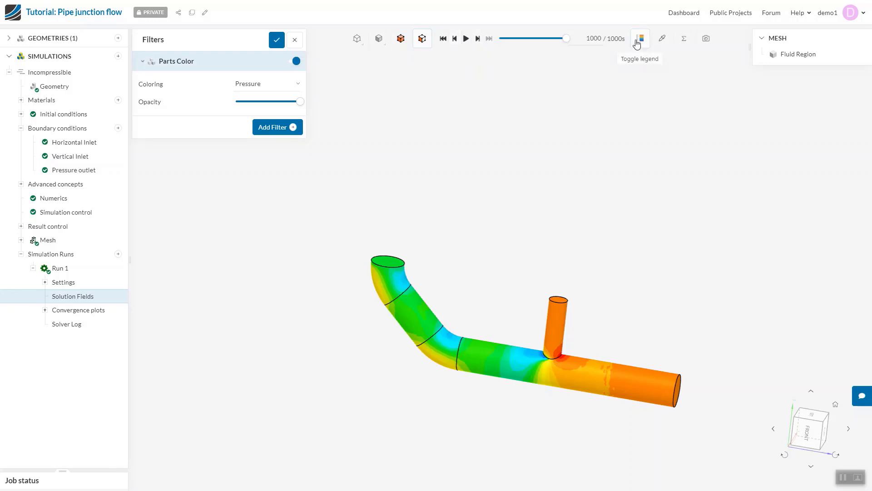
click(638, 43)
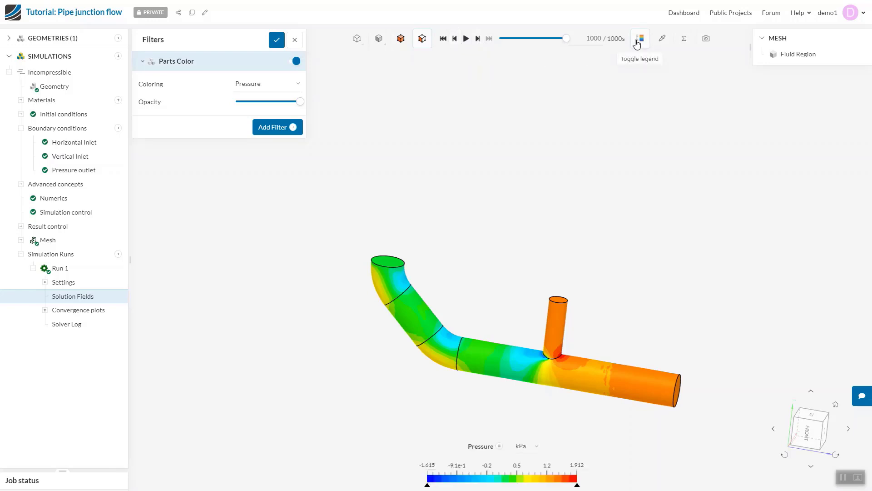
Step: Probe the pressure at a point near the main pipe's inlet end and view the pressure statistics of that end face
click(659, 42)
mouse_move(649, 381)
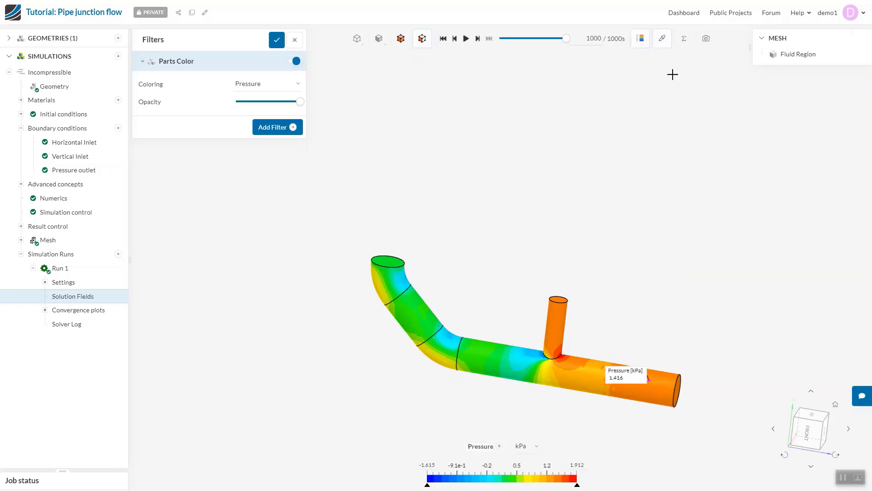
click(664, 40)
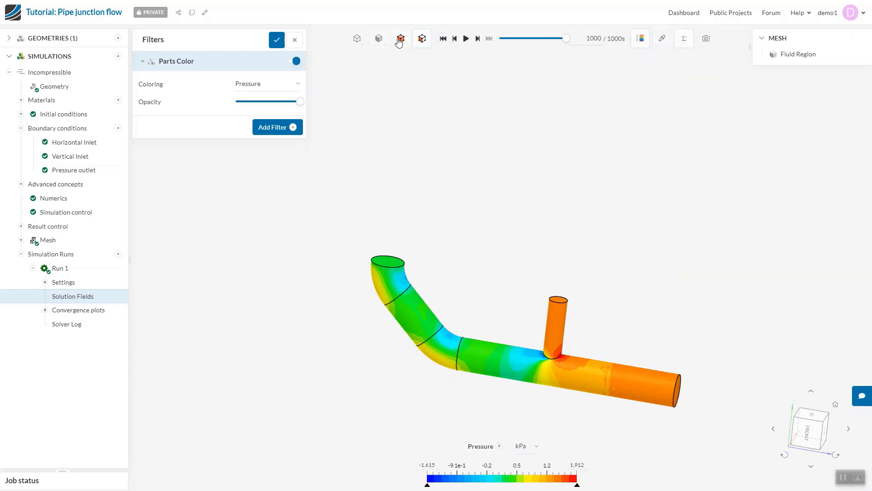
click(678, 393)
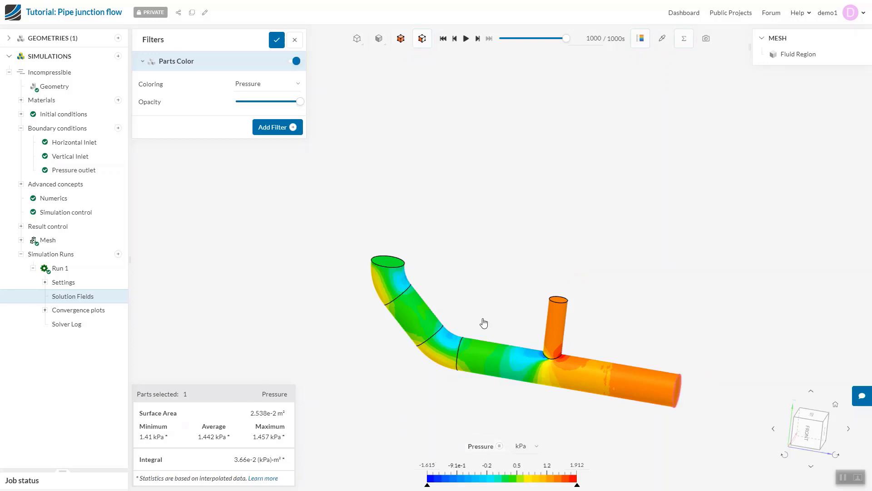
click(684, 46)
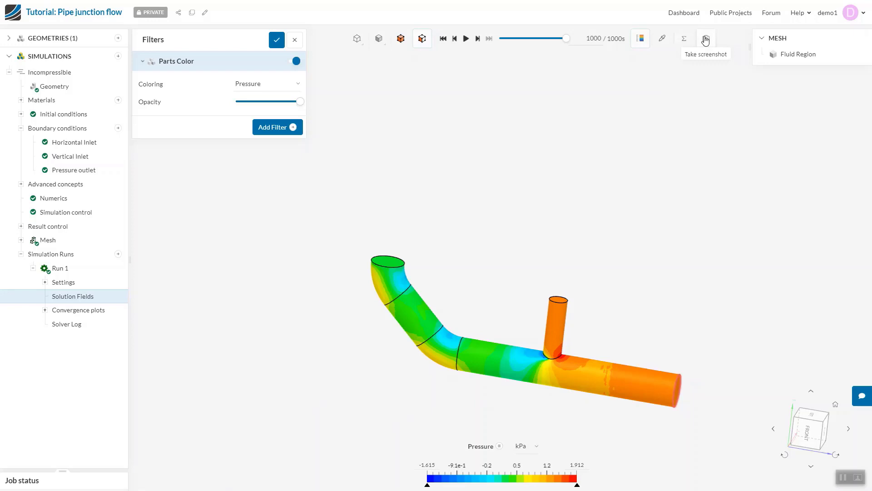
Step: Try to adjust the limits of the pressure legend range
click(578, 466)
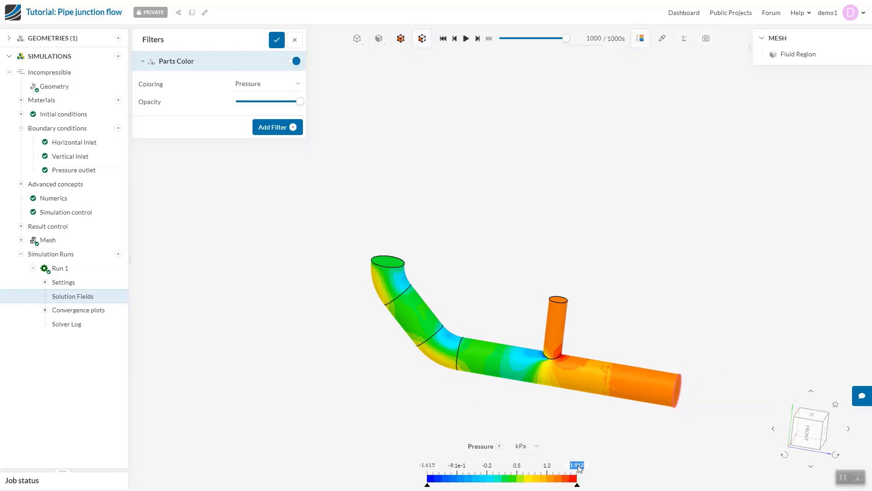
click(430, 466)
click(576, 486)
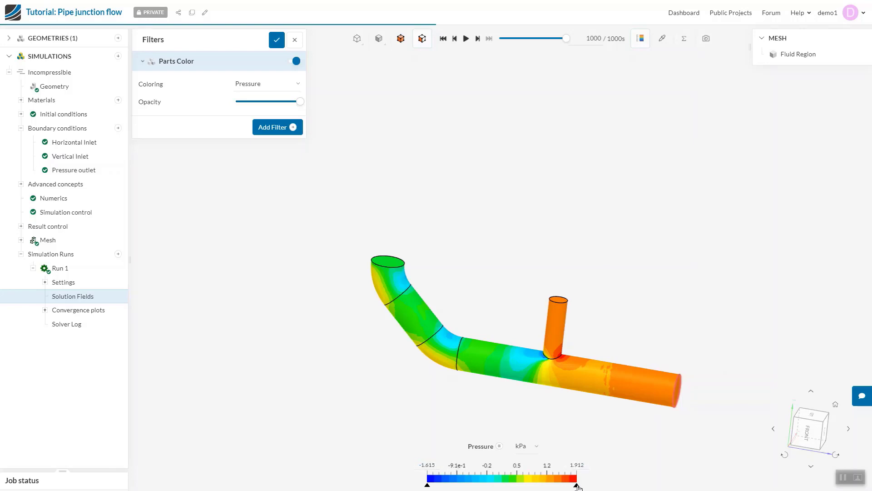
drag(577, 485, 598, 486)
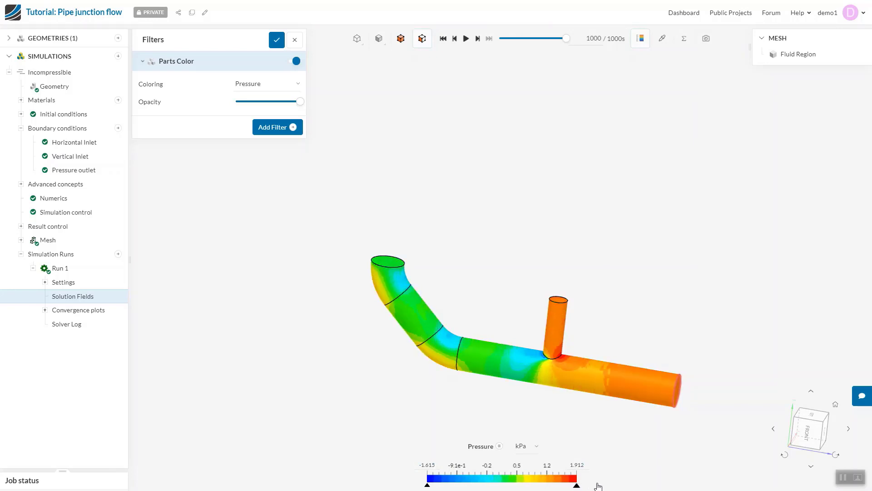
Step: Set the pressure legend's unit to Pa and switch the displayed result field to Velocity Magnitude
click(535, 447)
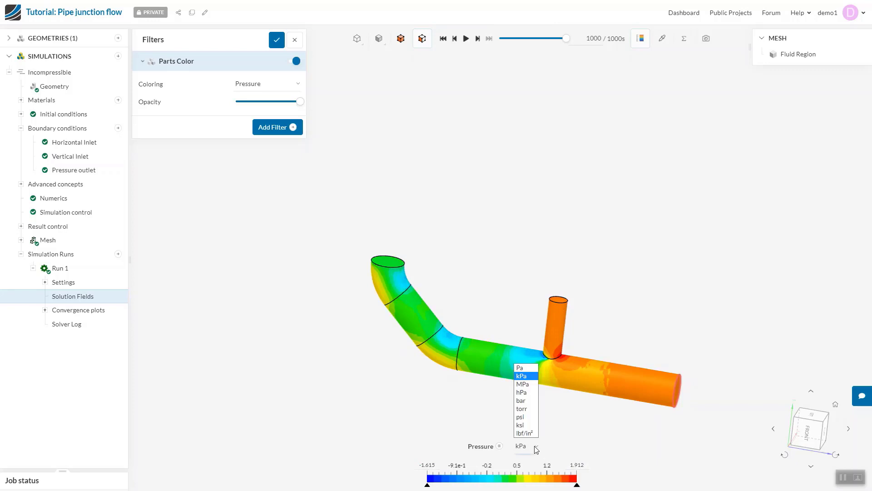
click(530, 370)
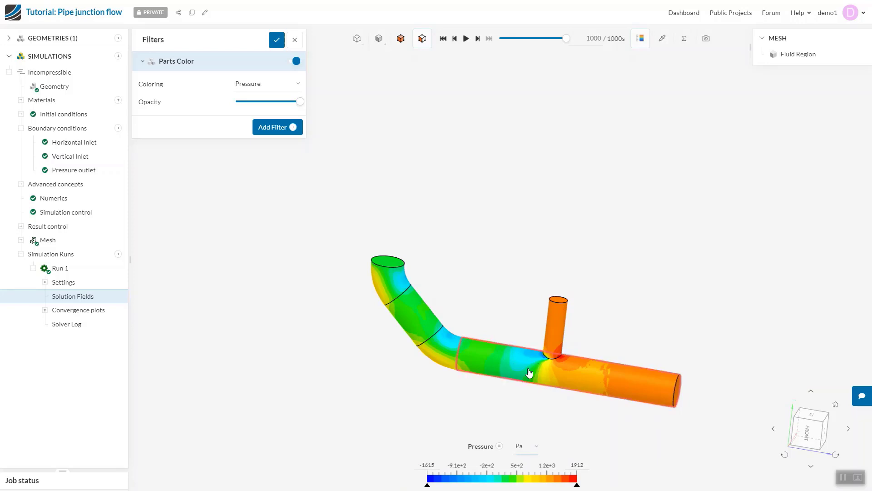
click(500, 446)
mouse_move(531, 440)
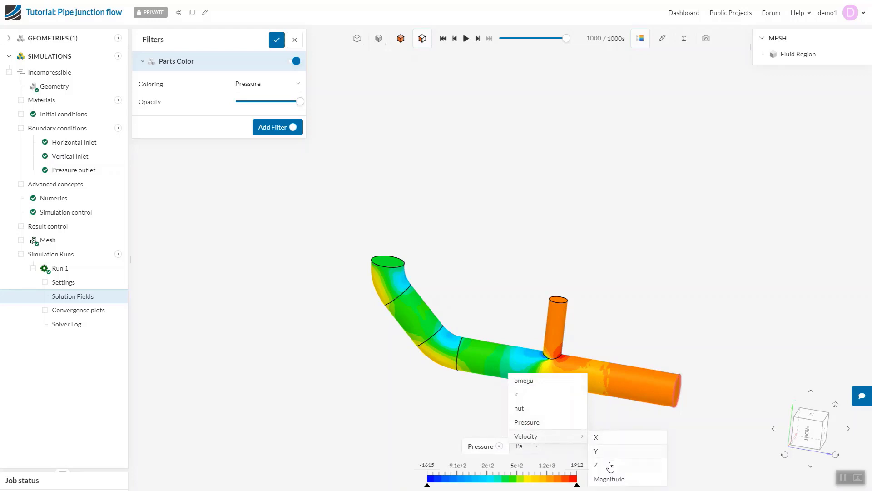
click(610, 479)
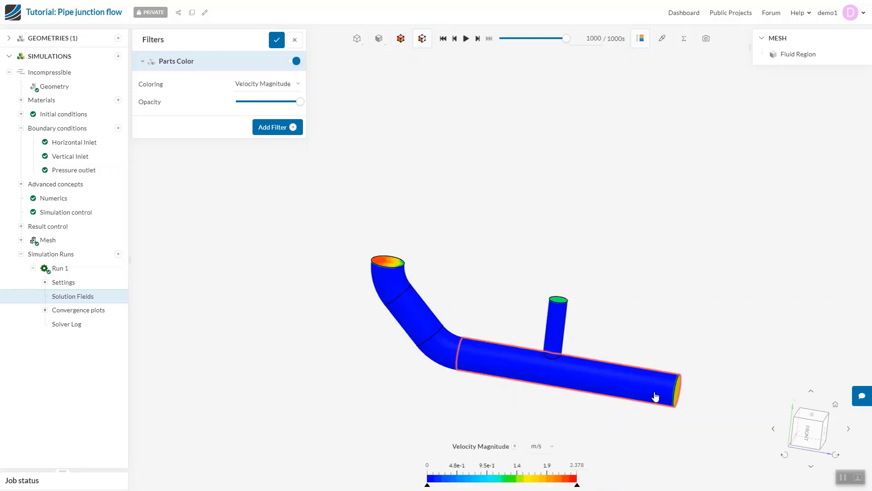
Step: Set the division number of the Velocity Magnitude legend to 11
drag(656, 397, 566, 405)
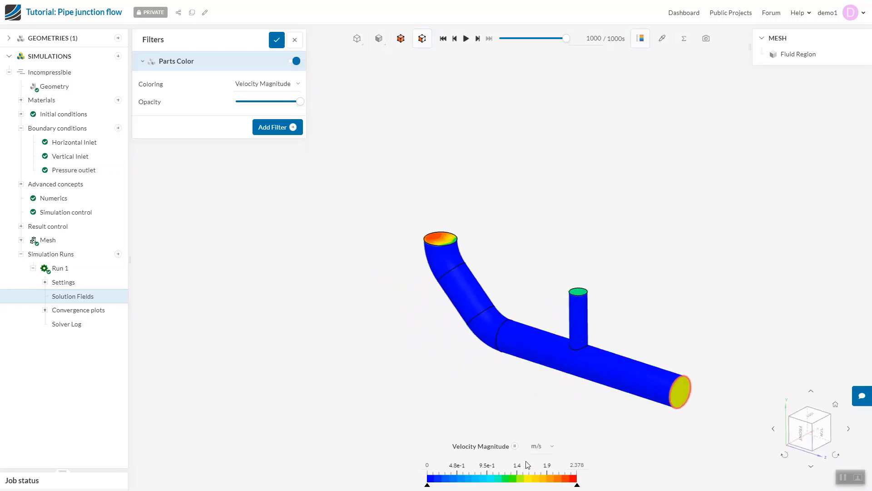
click(522, 476)
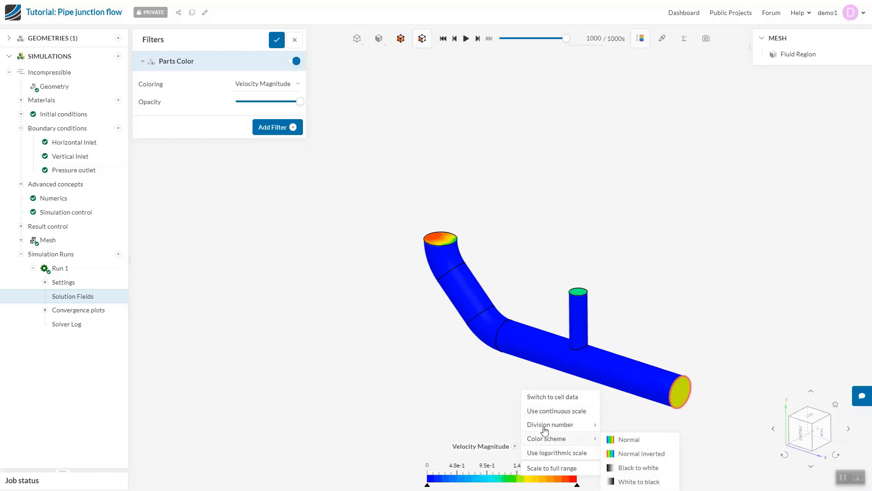
mouse_move(545, 430)
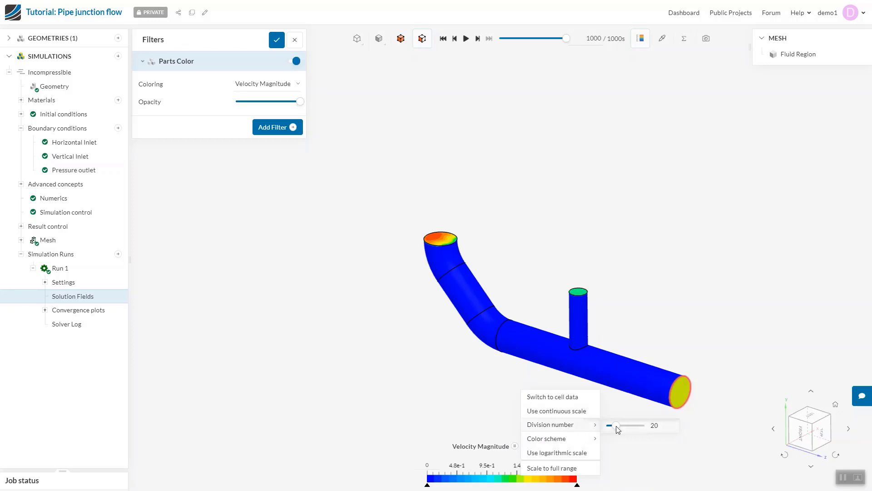
mouse_move(617, 428)
mouse_down()
mouse_move(628, 428)
mouse_move(614, 428)
mouse_up()
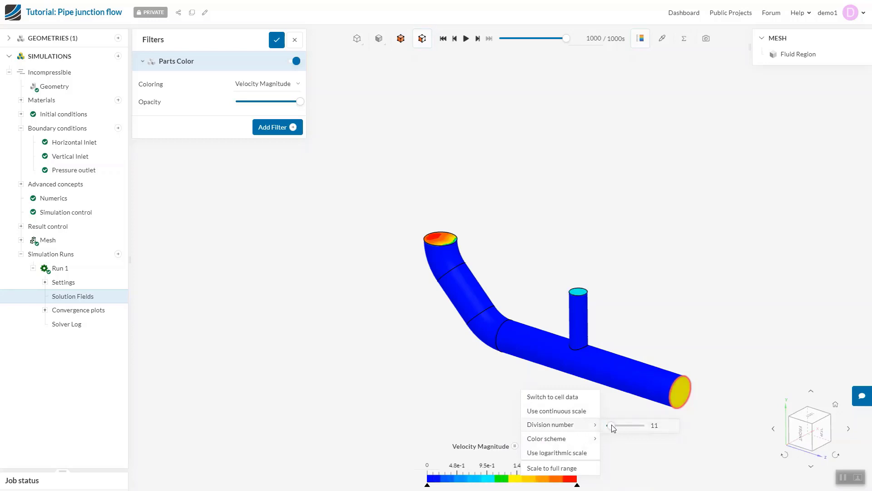
mouse_move(590, 439)
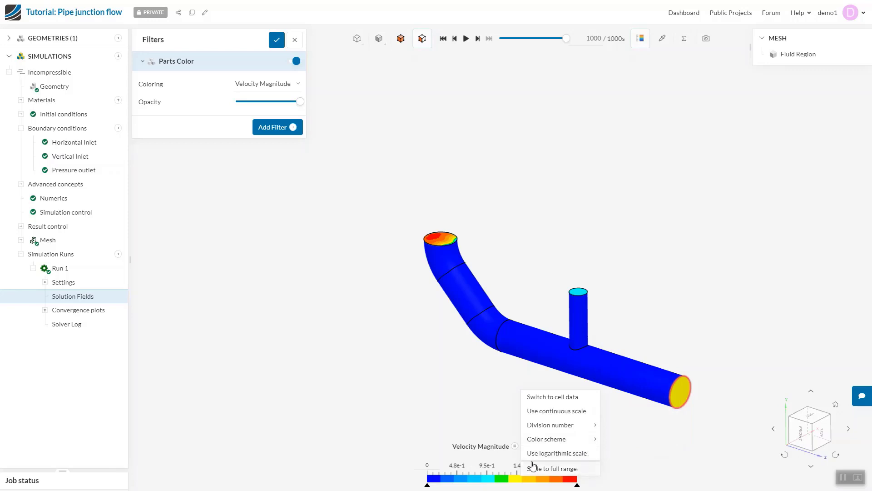
click(382, 372)
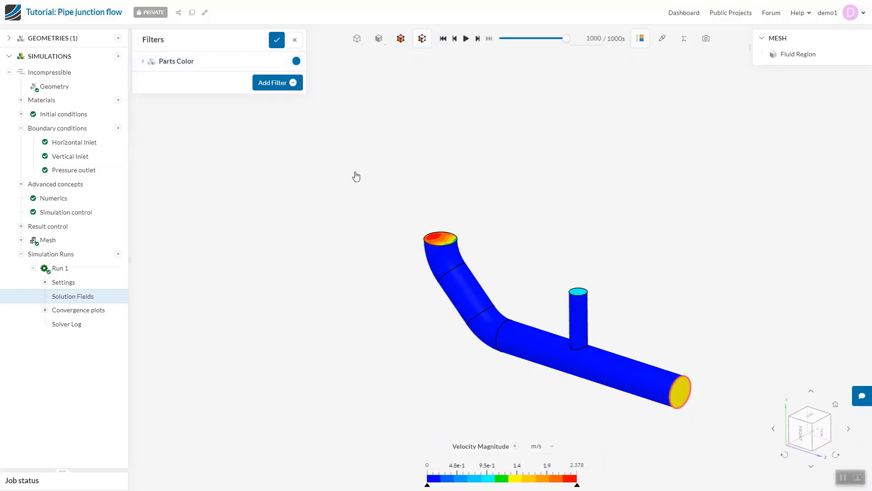
click(189, 63)
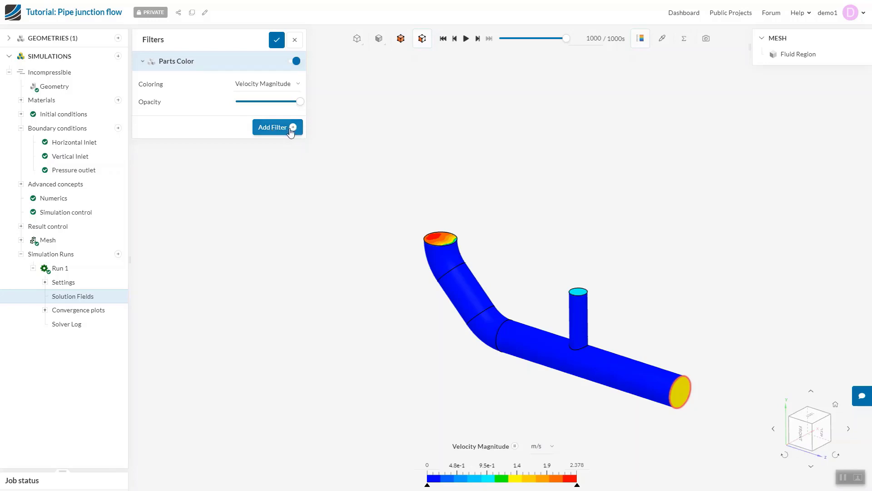
click(291, 131)
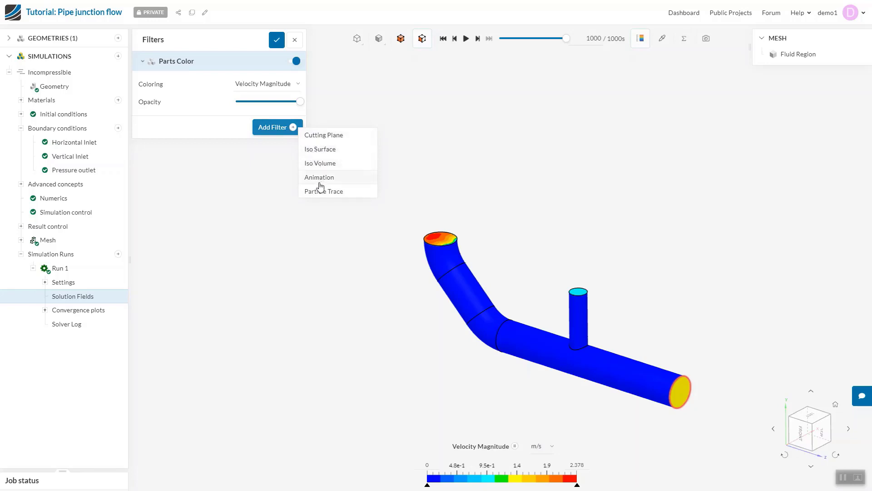
click(232, 135)
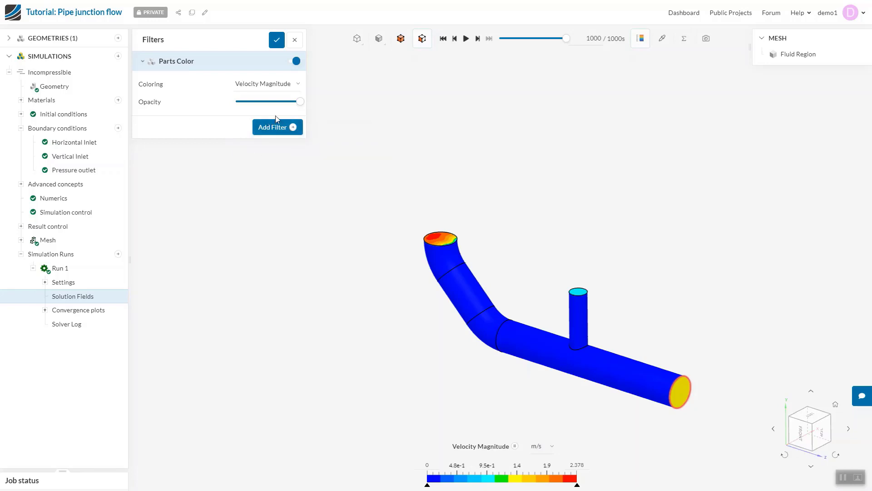
mouse_move(296, 104)
mouse_down()
mouse_move(245, 105)
mouse_move(304, 107)
mouse_up()
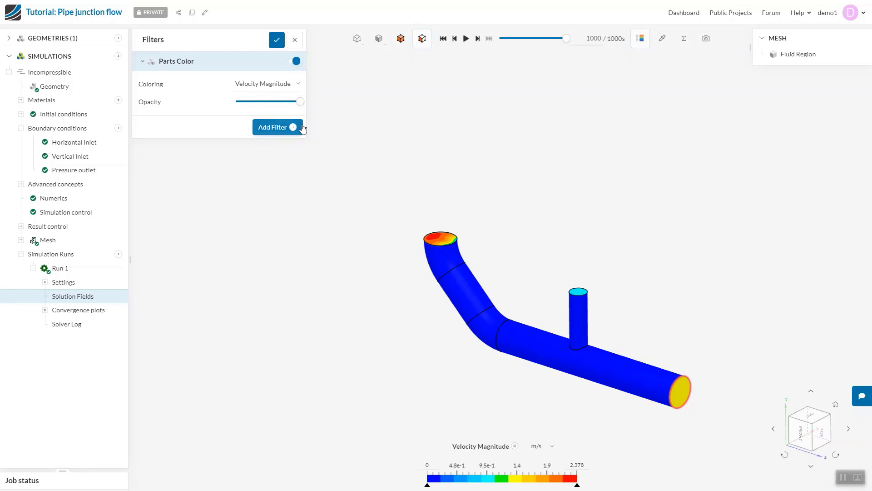
Step: Add a Cutting Plane filter, move the plane to about 0.04 m along Y, and expand its position coordinates
click(302, 127)
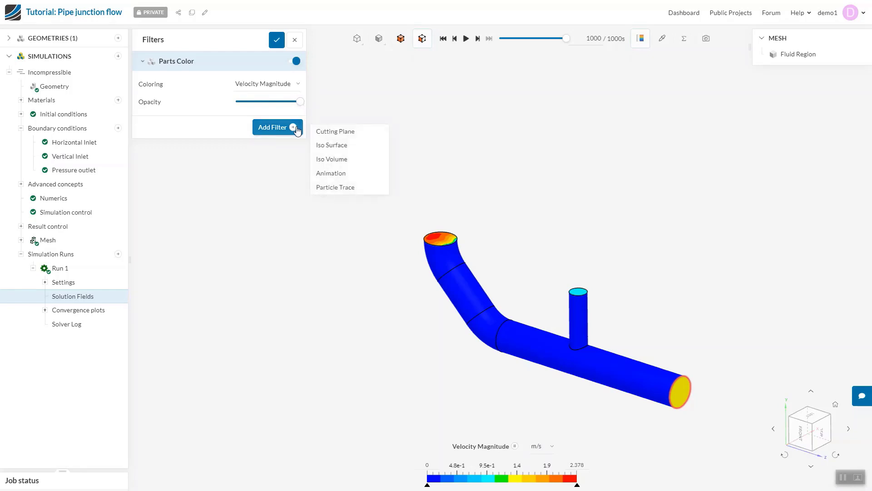
click(323, 132)
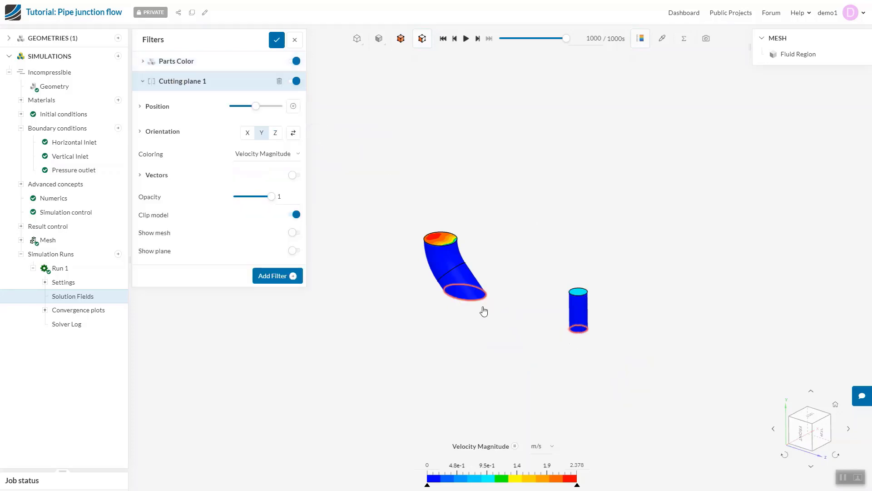
mouse_move(483, 311)
mouse_down()
mouse_move(491, 124)
mouse_move(497, 307)
mouse_up()
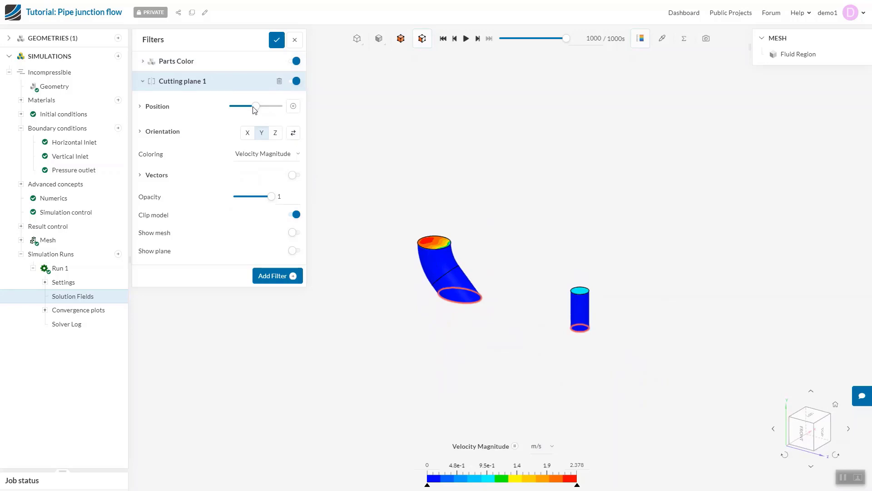
drag(257, 109, 244, 109)
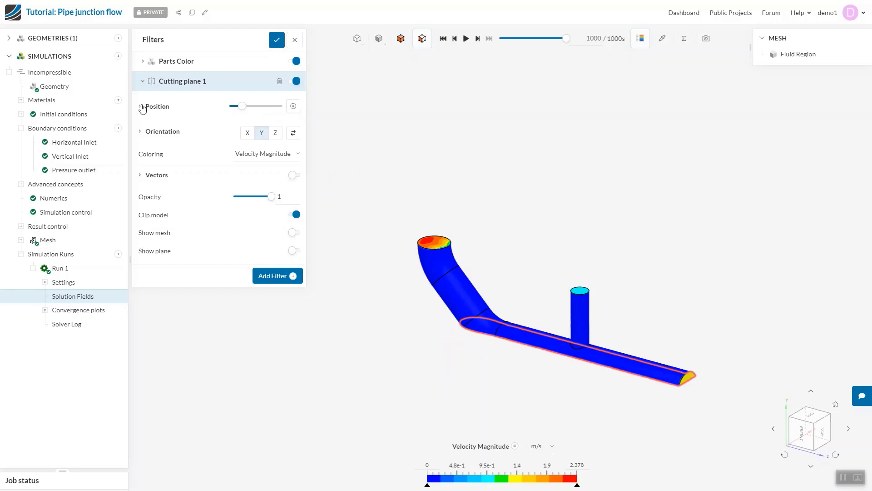
click(140, 107)
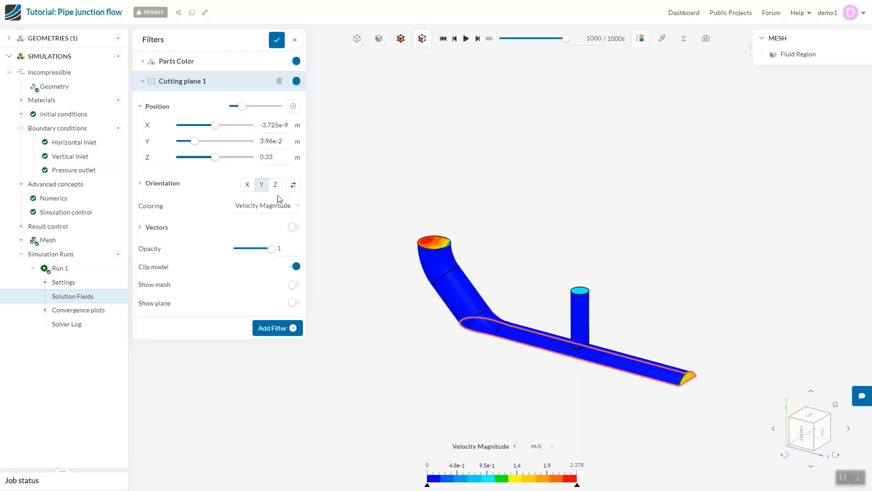
Step: Orient the cutting plane normal to X and view the velocity section from the front
click(140, 107)
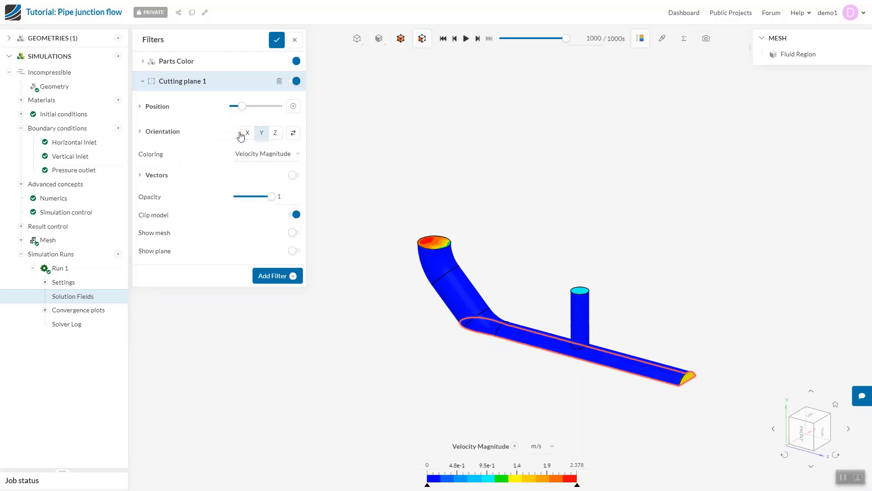
click(247, 133)
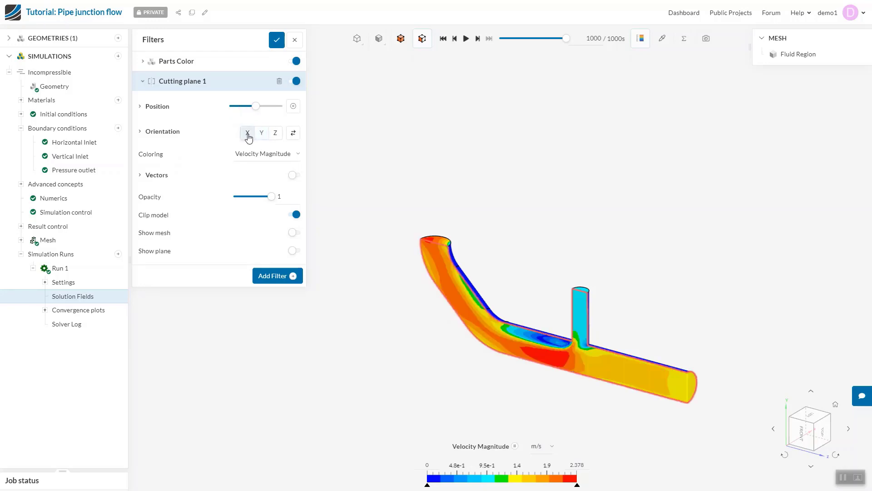
drag(491, 317, 594, 284)
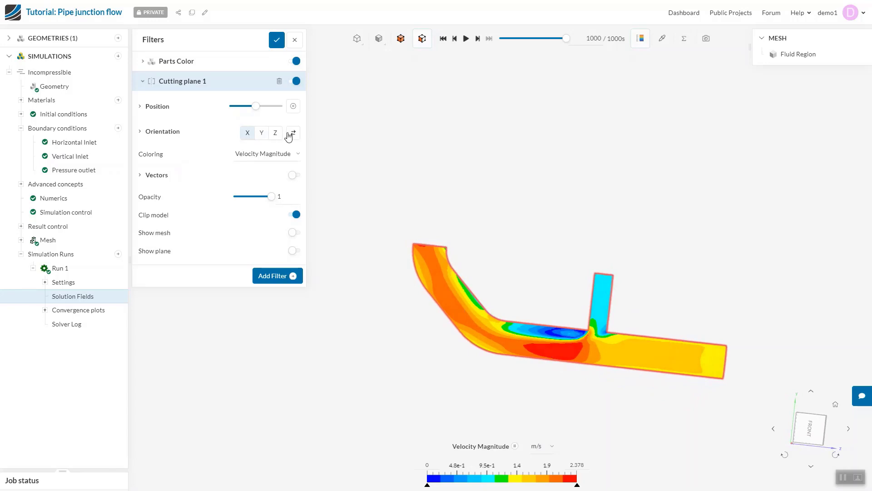
Step: Reverse the cutting plane's clipping direction, flip it back, and check its orientation components
click(292, 134)
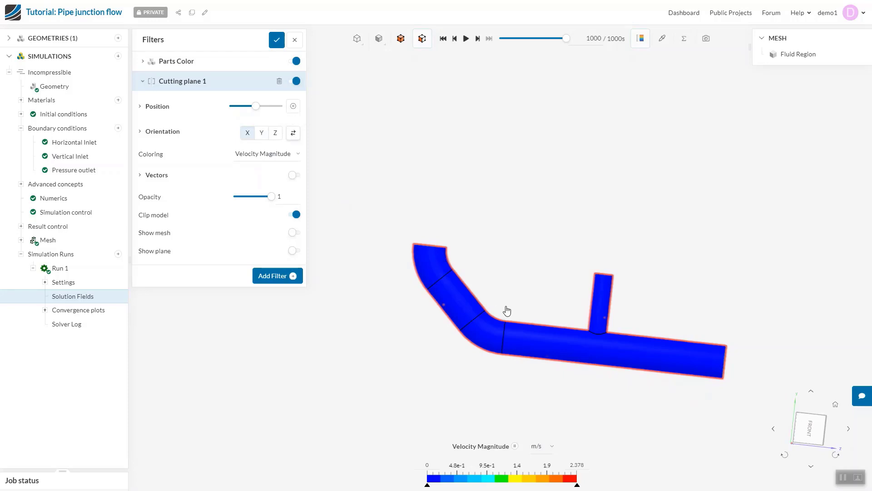
drag(507, 307, 407, 381)
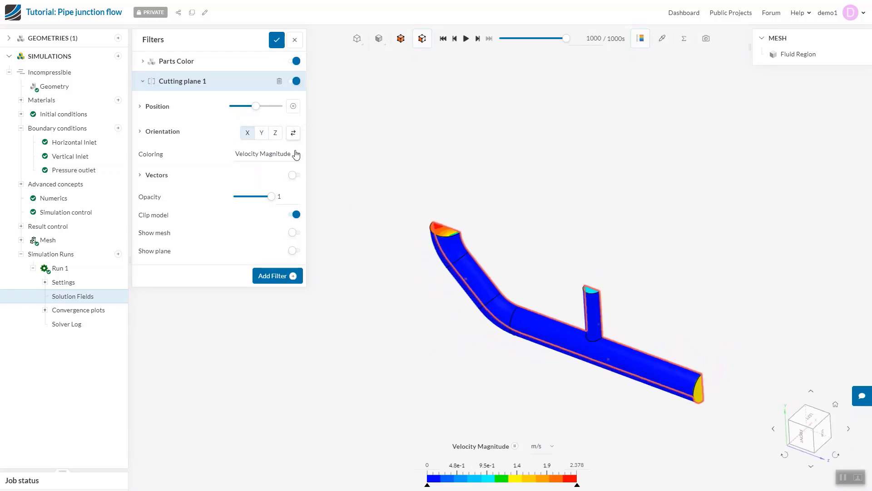
click(293, 133)
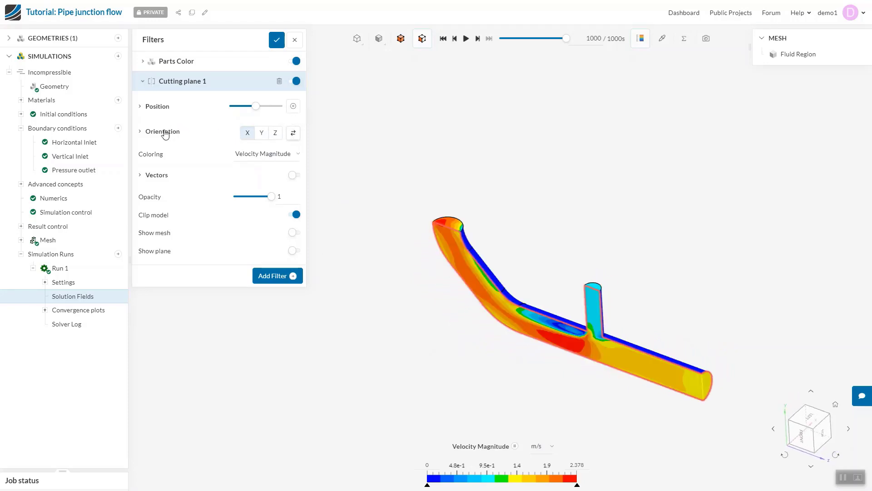
click(164, 131)
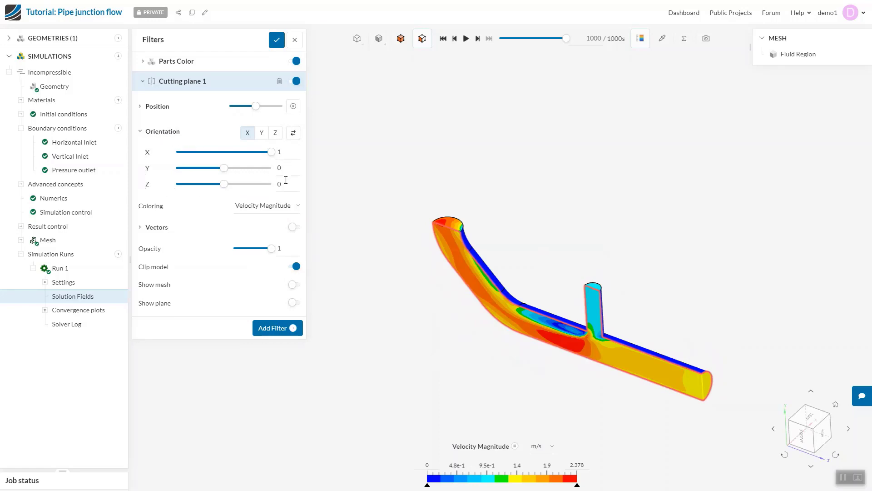
click(152, 134)
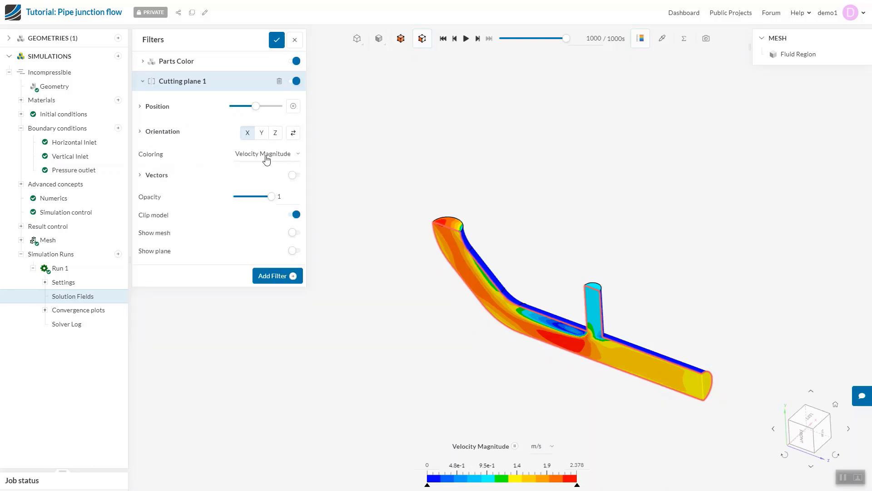
Step: Color the cutting plane by Pressure and view the section from the front
click(267, 160)
click(278, 225)
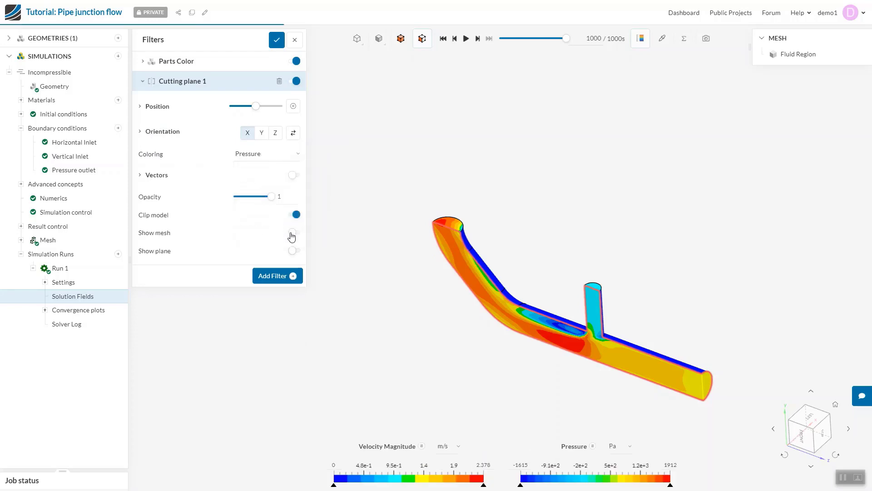
drag(579, 340, 635, 285)
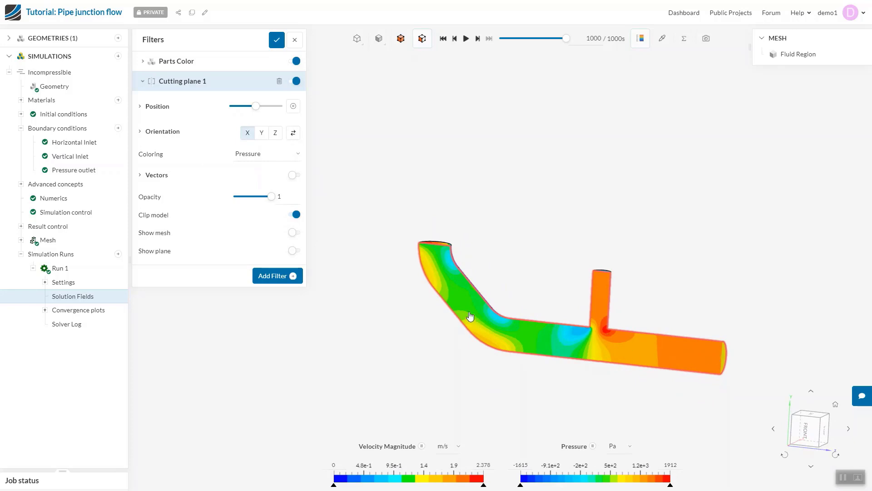
Step: Set the Parts Color coloring to Pressure so the pipe walls use the same field as the cutting plane
drag(563, 343, 310, 356)
click(142, 61)
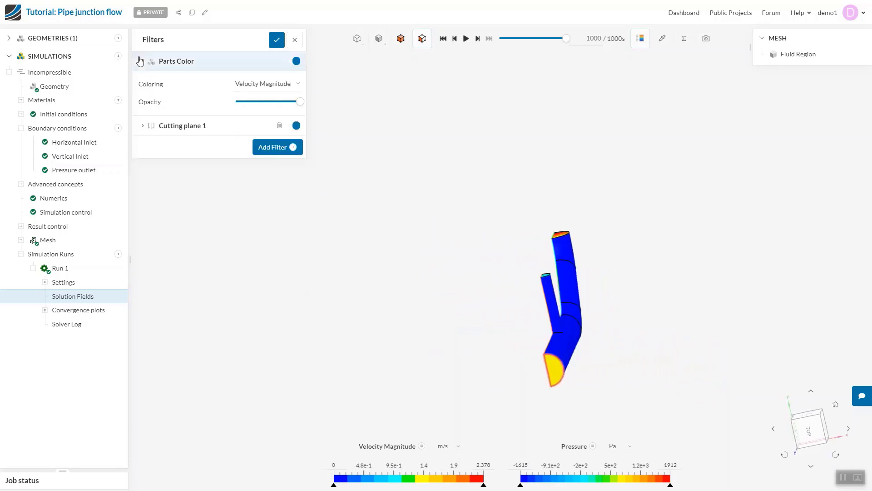
click(266, 89)
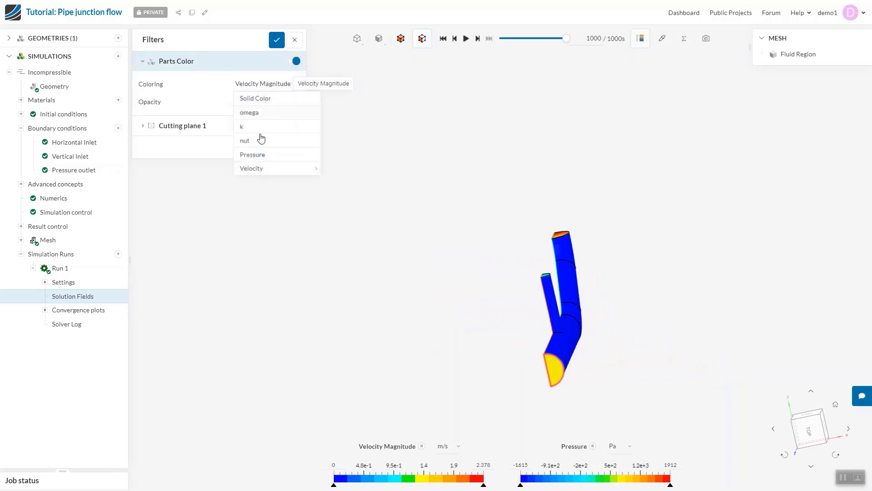
click(258, 154)
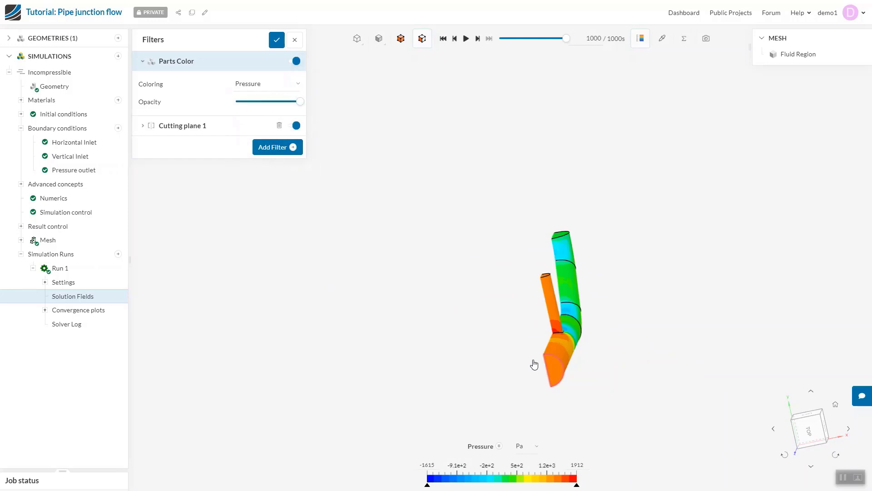
drag(533, 363, 791, 354)
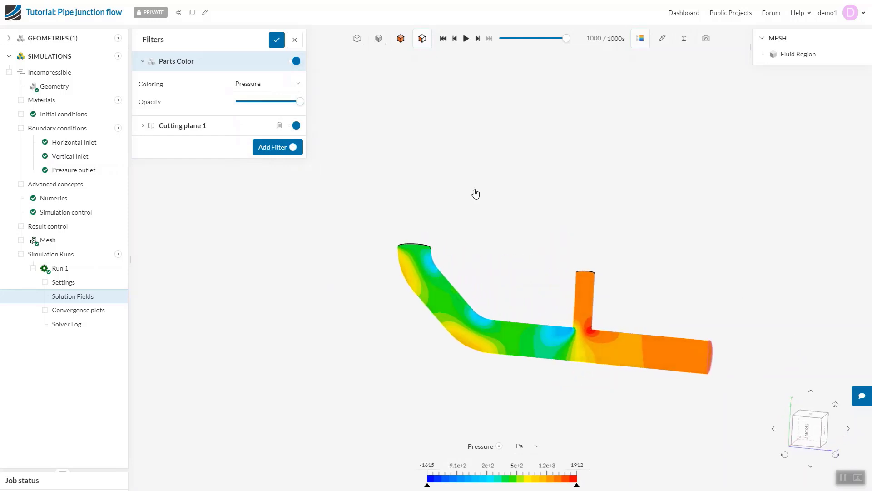
click(143, 62)
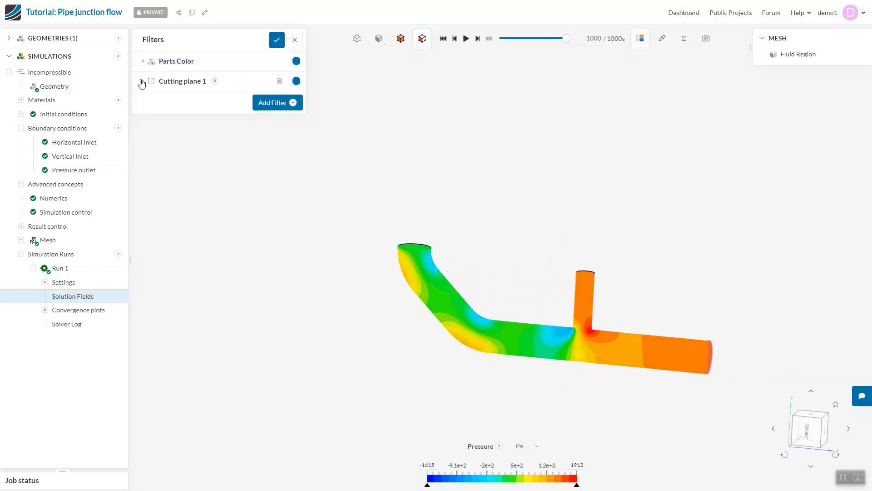
Step: Enable Velocity vectors on the cutting plane and look at the junction in the front view
click(143, 82)
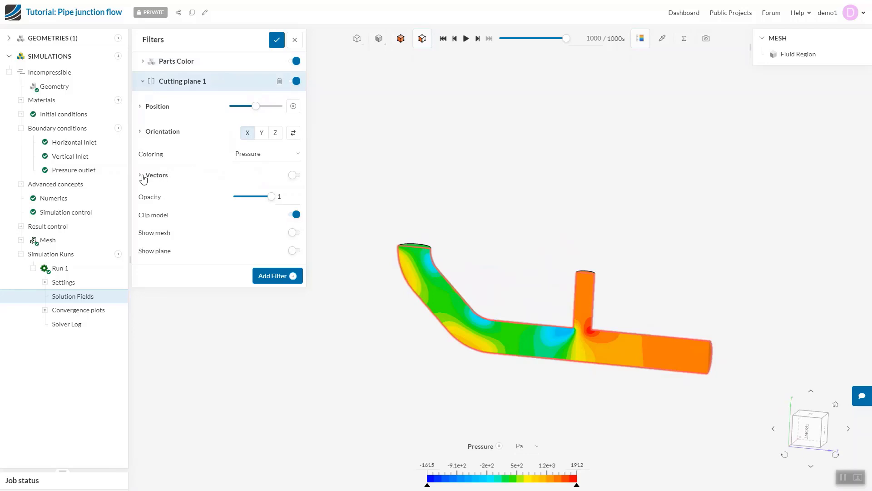
click(294, 176)
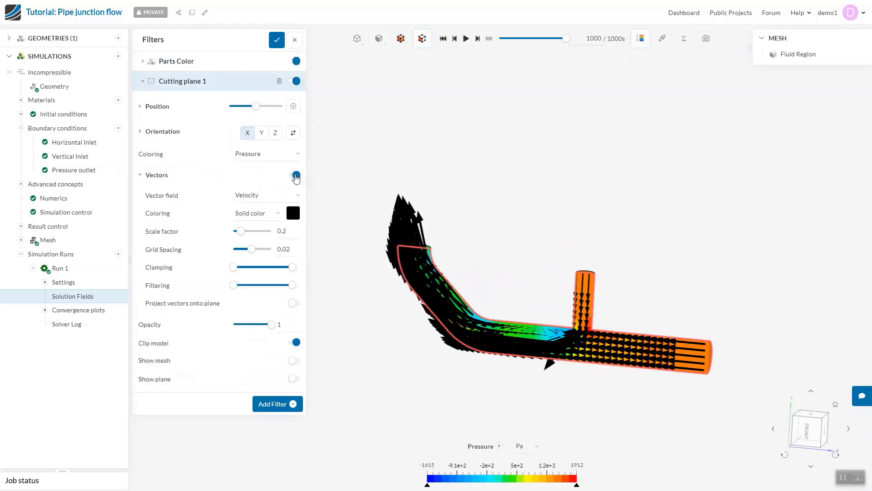
scroll(529, 349, up, 5)
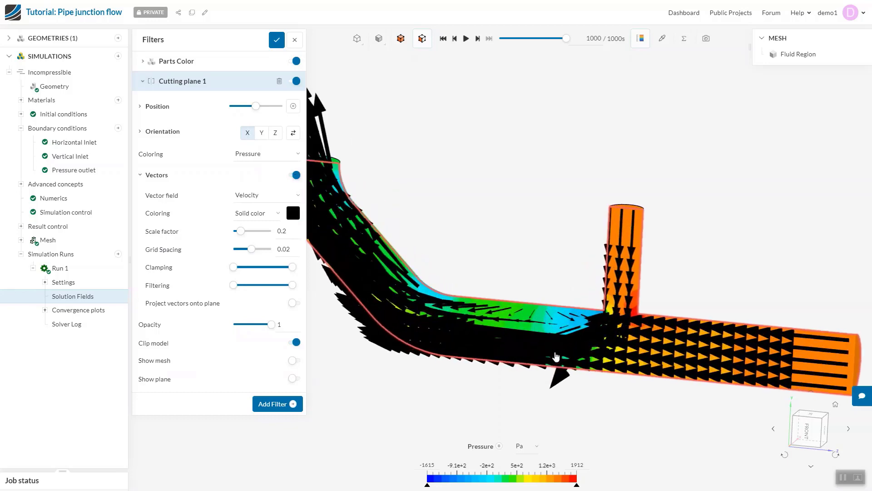
click(800, 433)
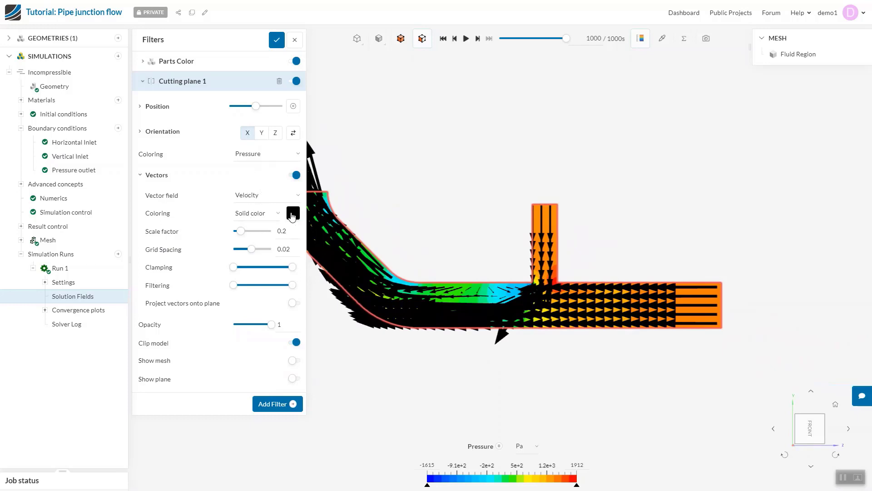
Step: Change the solid color of the cutting plane's vectors to white (FFFFFF)
click(292, 216)
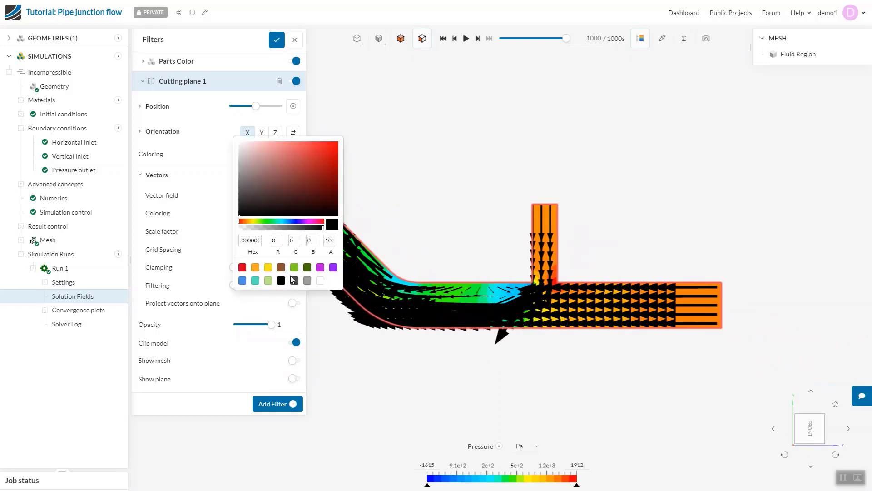
click(321, 281)
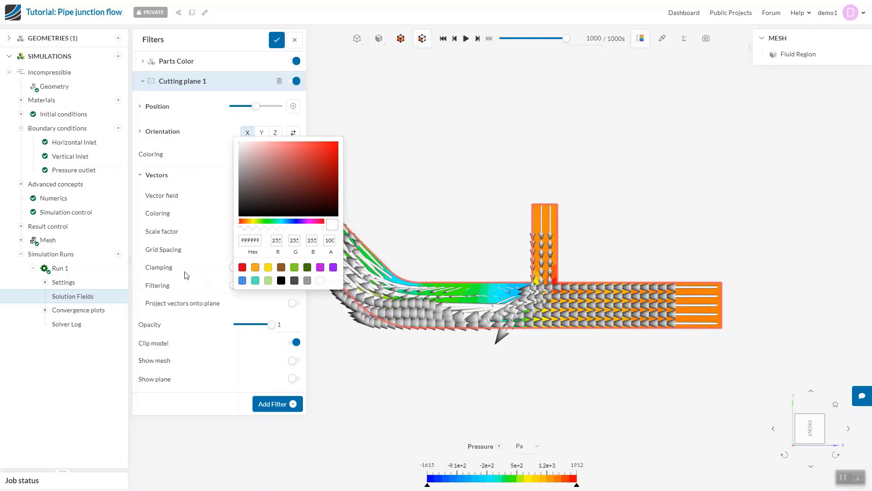
click(136, 258)
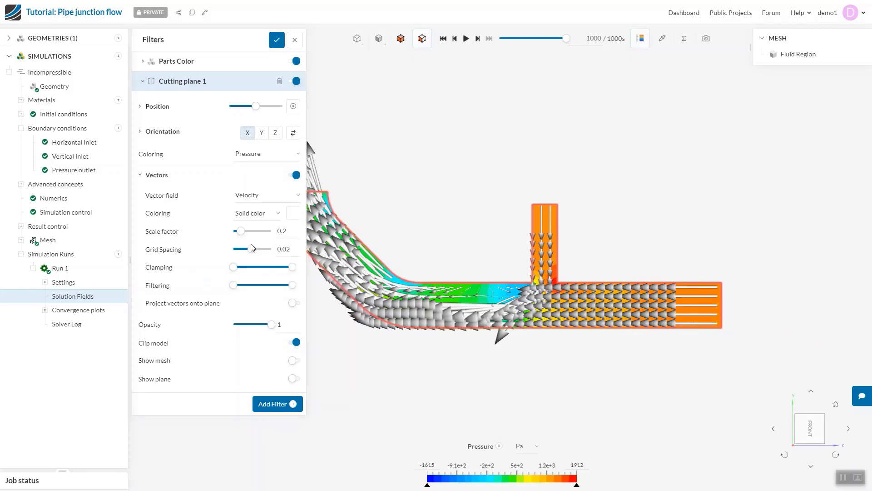
Step: Narrow the vectors' clamping range, set the grid spacing to about 0.0272, and set the scale factor to about 0.13
drag(292, 267, 243, 272)
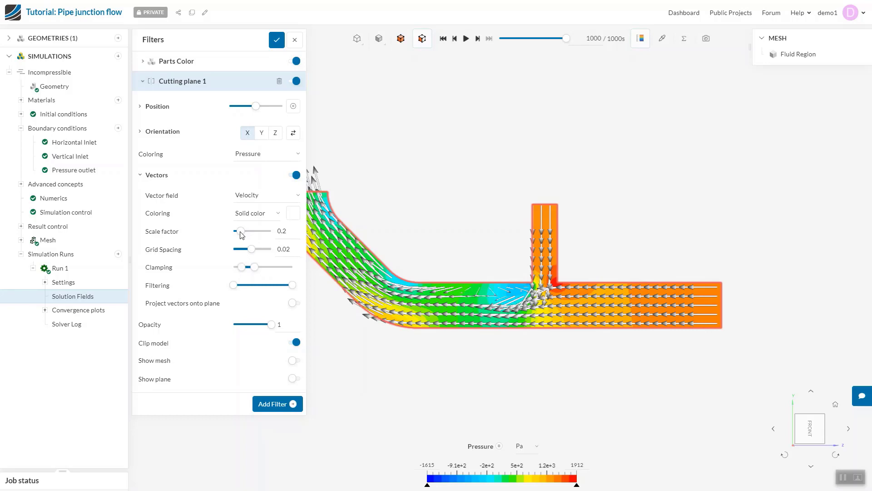
drag(255, 249, 261, 251)
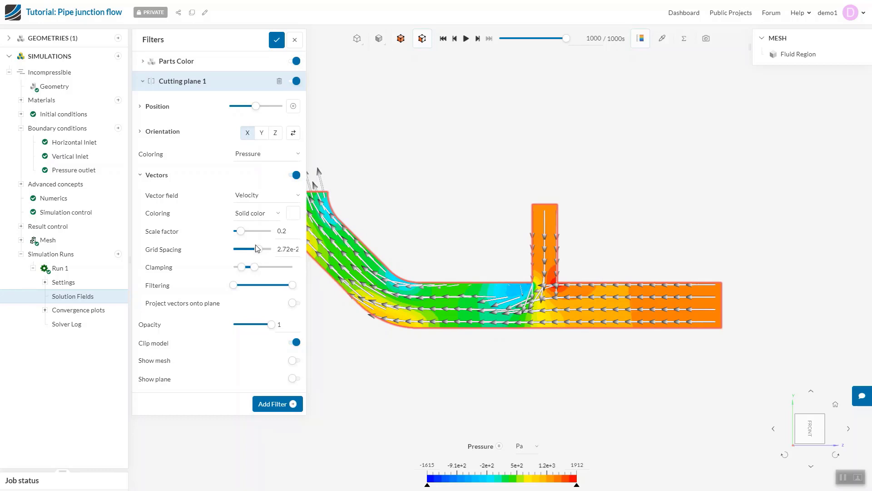
drag(243, 233, 248, 233)
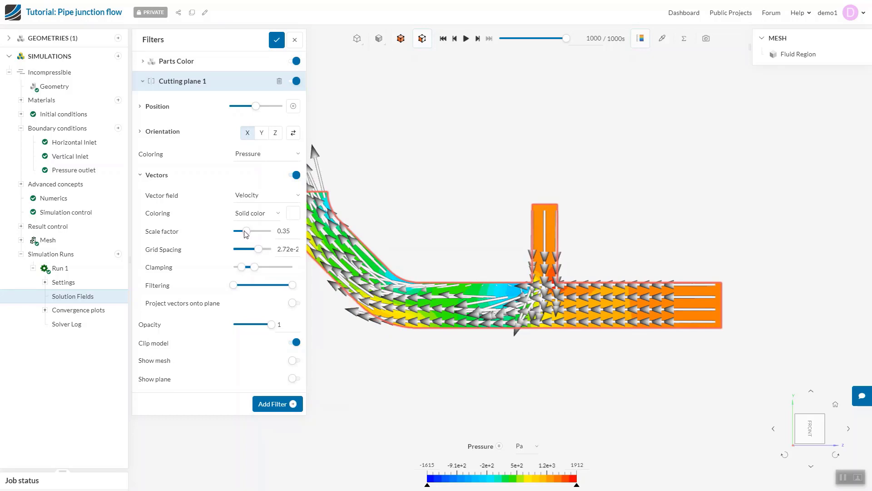
drag(246, 234, 240, 234)
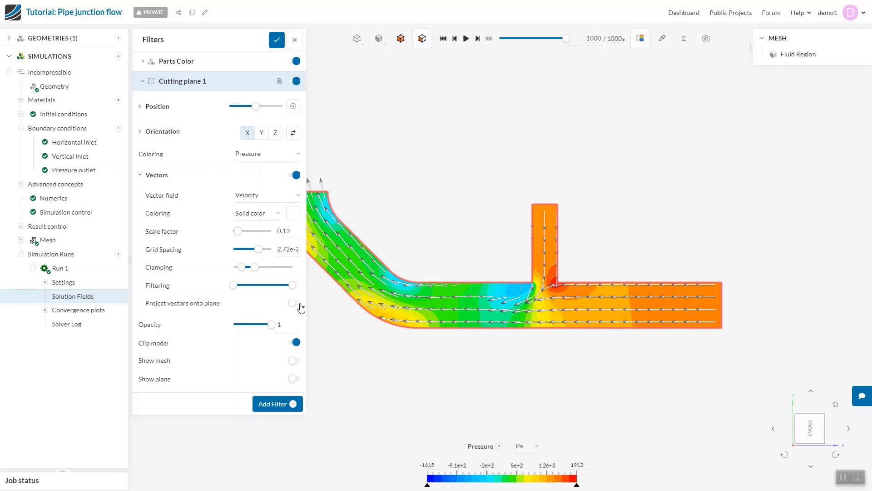
Step: Project the velocity vectors onto the cutting plane and examine the flow at the junction
click(300, 306)
scroll(500, 302, up, 2)
scroll(568, 304, up, 2)
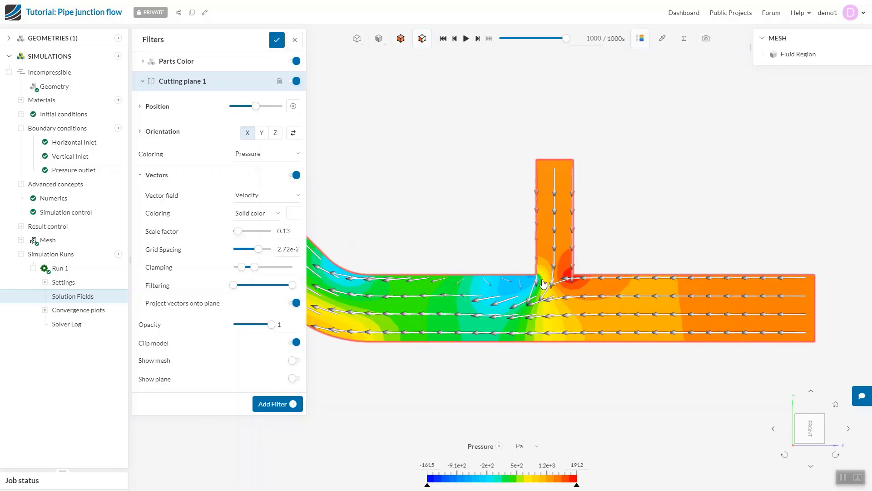
Step: Turn off the vector projection and disable the vectors on the cutting plane
click(296, 304)
mouse_move(271, 326)
mouse_down()
mouse_move(246, 327)
mouse_move(273, 327)
mouse_up()
click(296, 175)
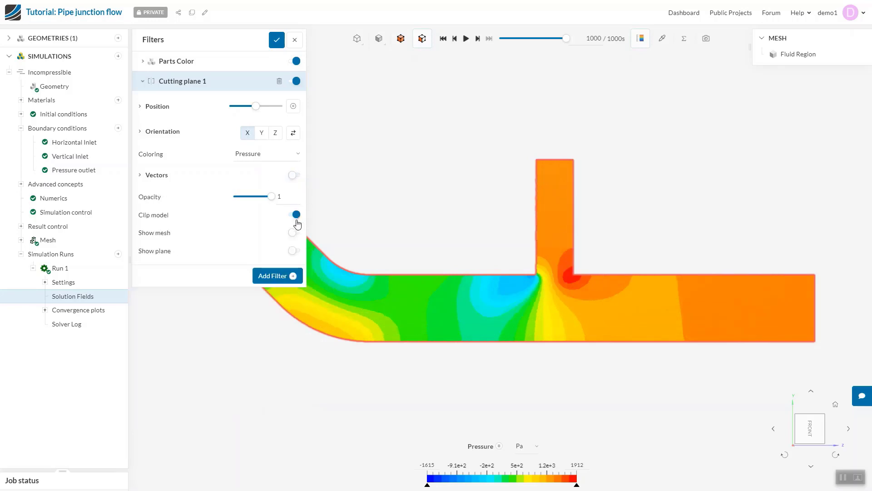
Step: Turn off model clipping for the cutting plane and lower the Parts Color opacity to nearly transparent
click(297, 217)
drag(625, 255, 542, 332)
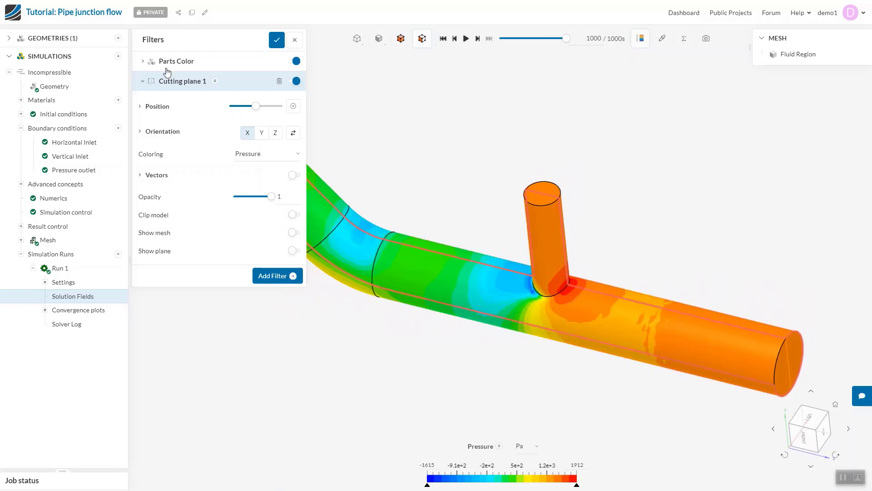
click(143, 62)
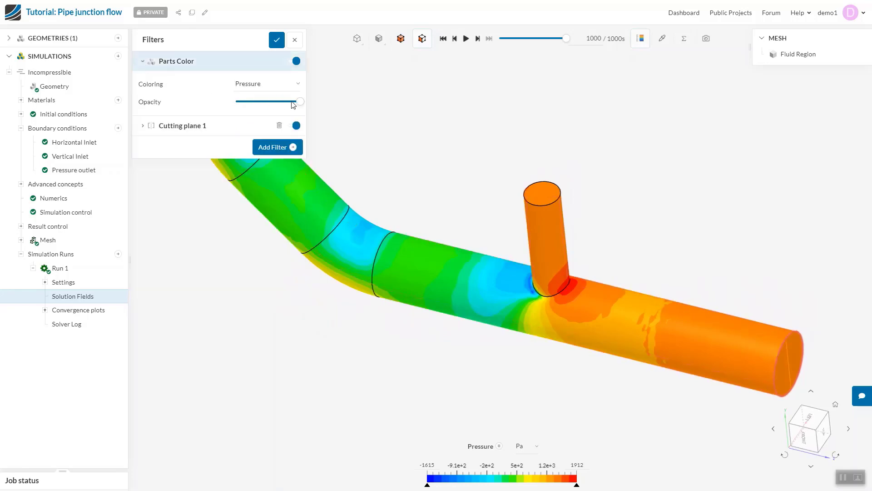
drag(300, 102, 245, 105)
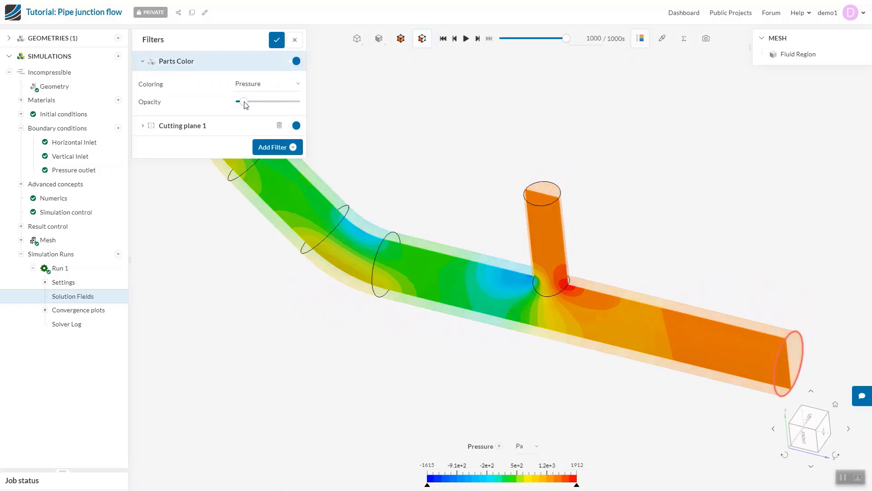
Step: Show the mesh on the cutting plane briefly and hide it again
click(142, 127)
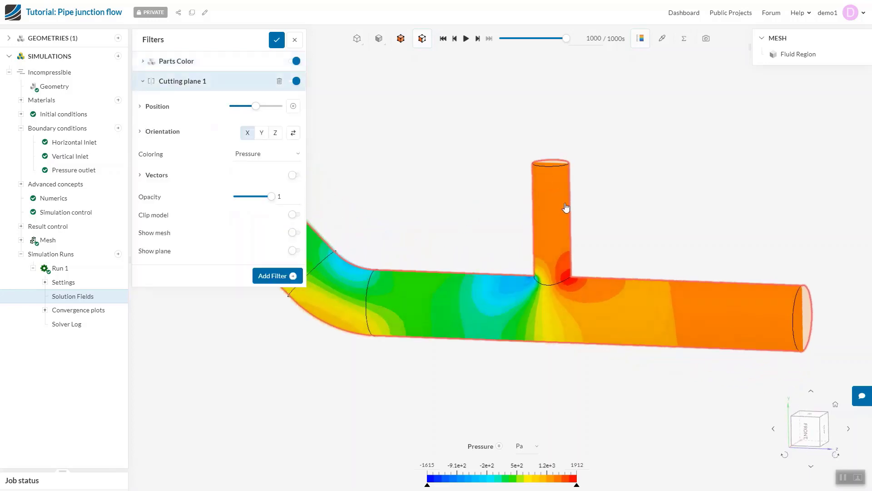
drag(566, 208, 563, 214)
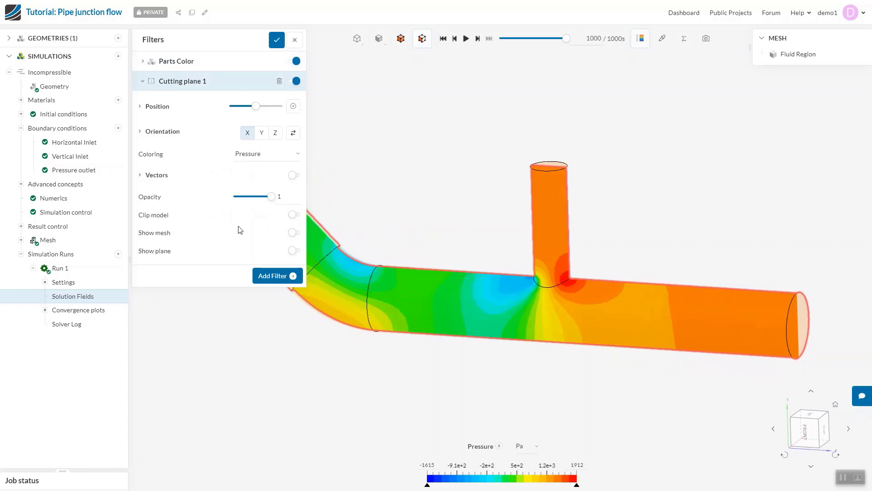
click(294, 233)
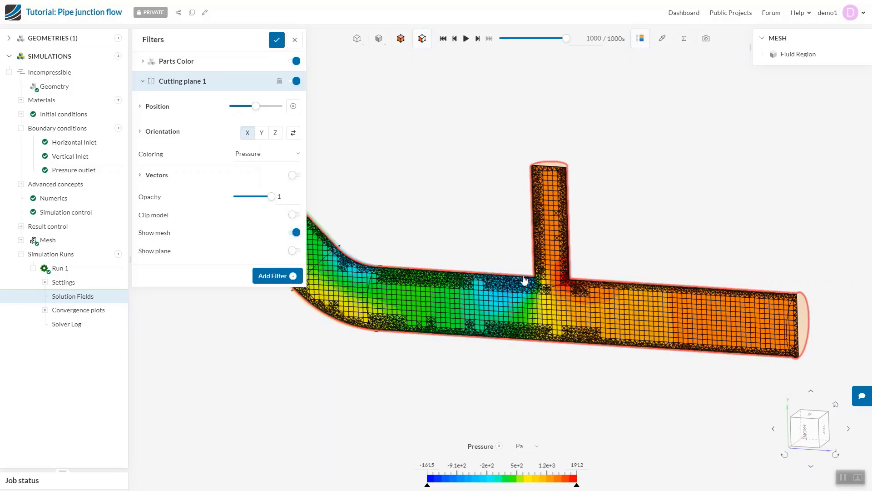
click(294, 232)
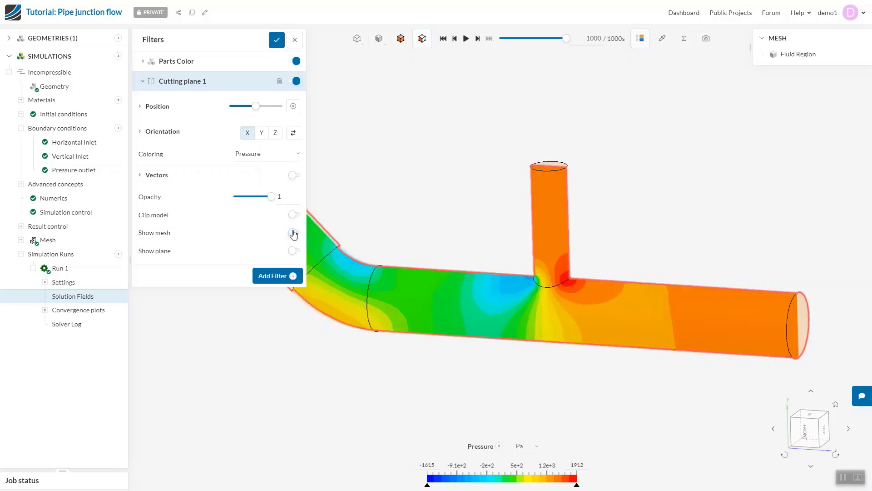
Step: Show the plane outline of Cutting plane 1 briefly and hide it again
click(294, 251)
drag(517, 247, 734, 261)
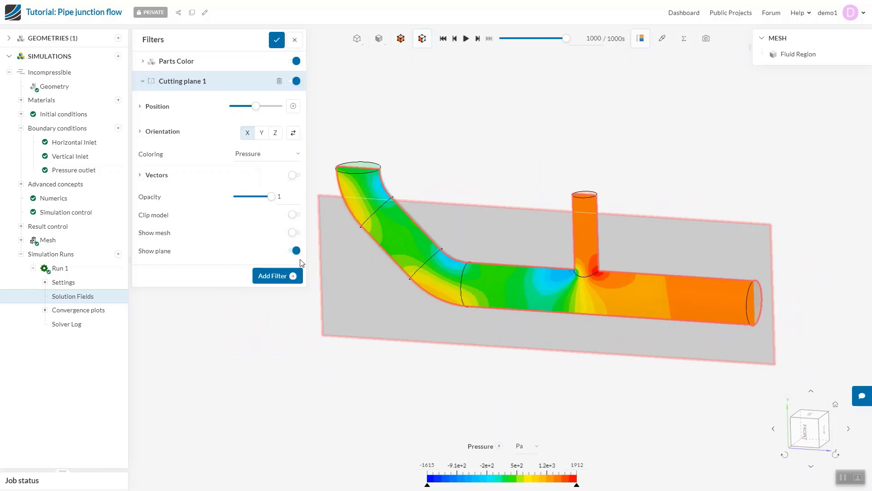
click(295, 251)
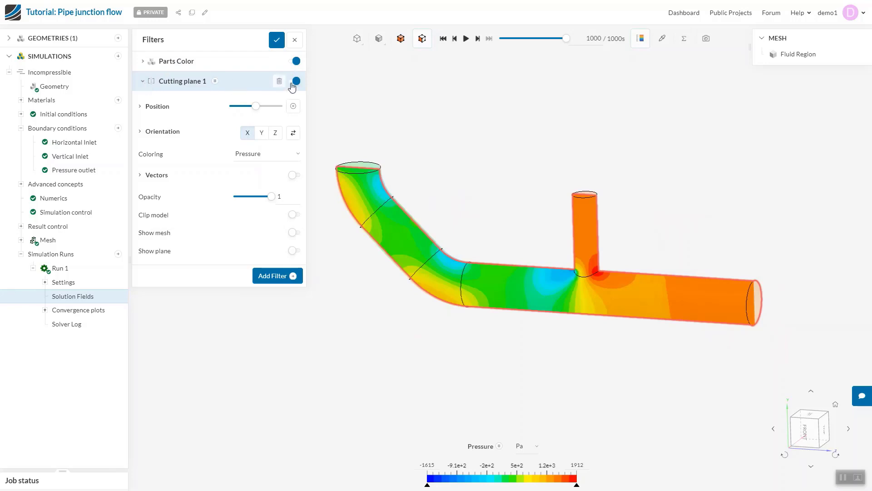
Step: Disable the Cutting plane 1 filter, collapse its settings and add an Iso Volume filter
click(296, 81)
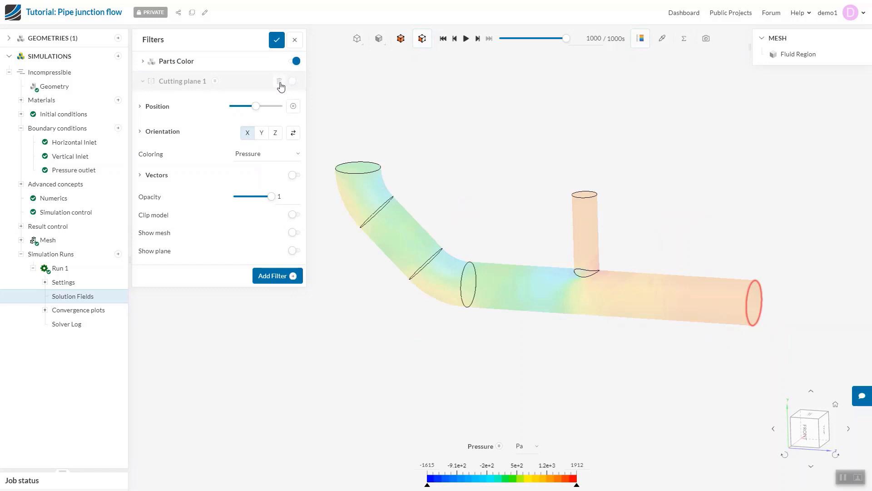
click(141, 81)
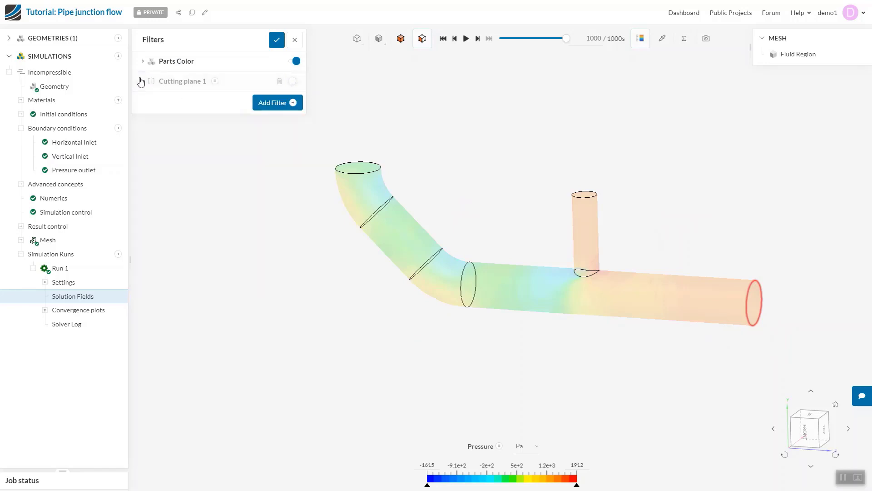
click(283, 101)
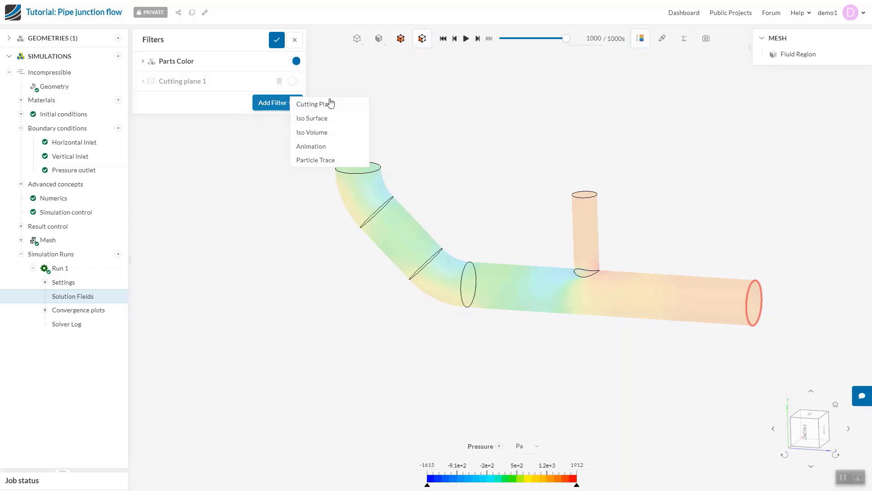
click(335, 133)
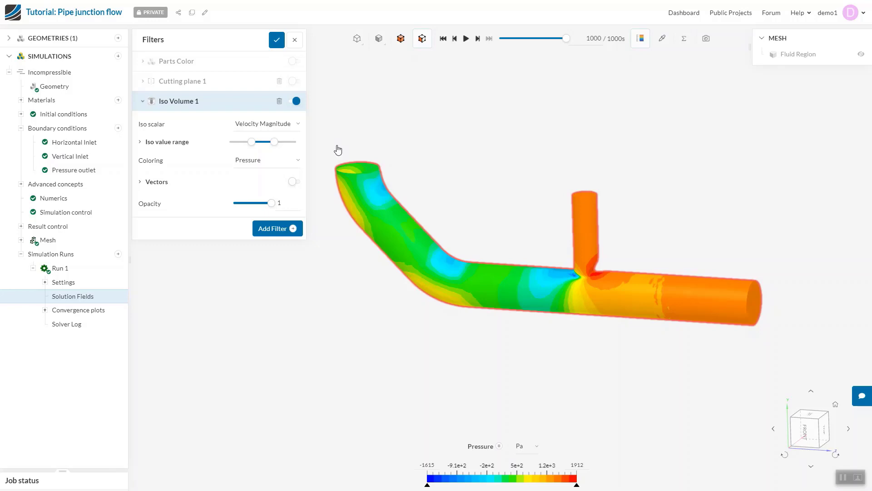
Step: Set the iso scalar of the iso volume to Pressure and its iso value range to 607–1912 Pa
click(286, 132)
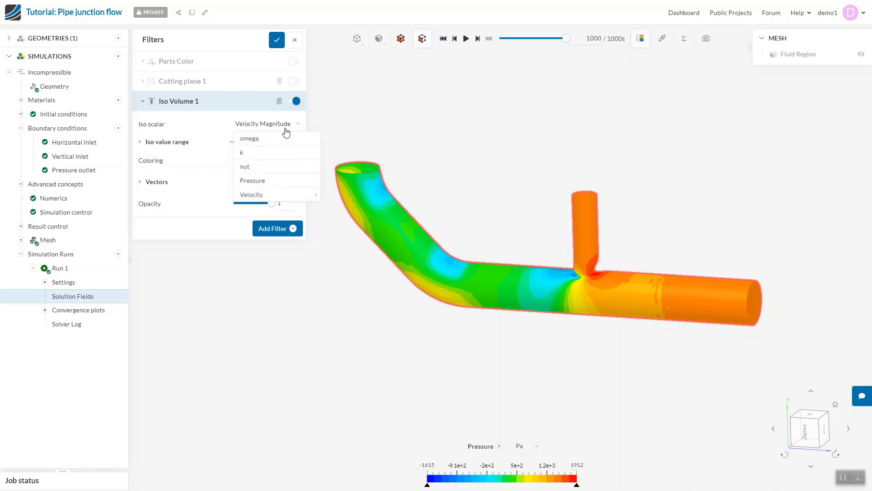
click(259, 181)
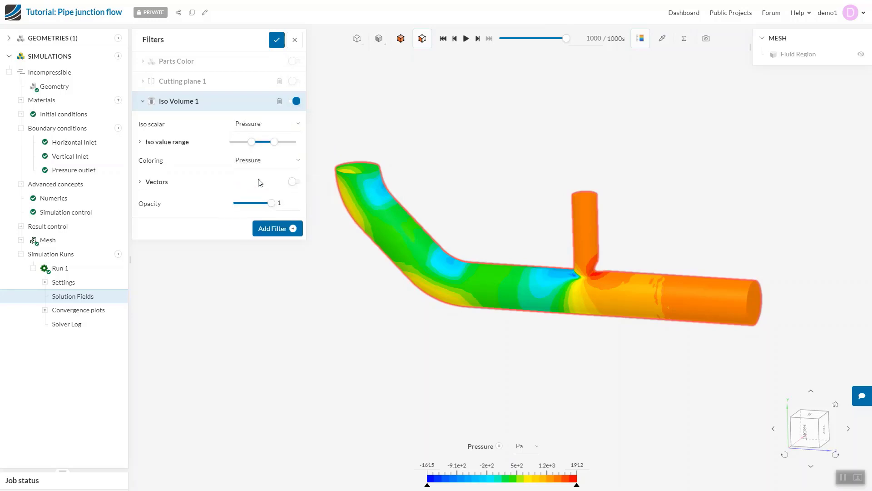
click(178, 143)
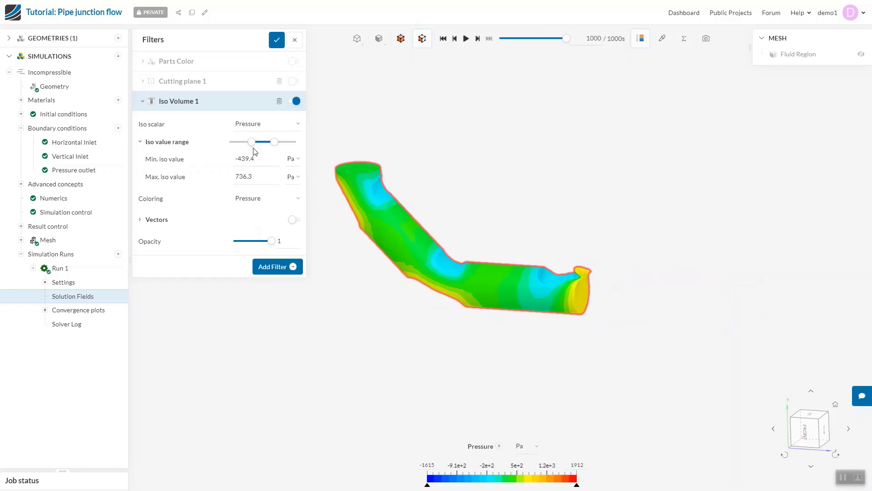
mouse_move(275, 144)
mouse_down()
mouse_move(298, 144)
mouse_move(256, 143)
mouse_move(273, 144)
mouse_up()
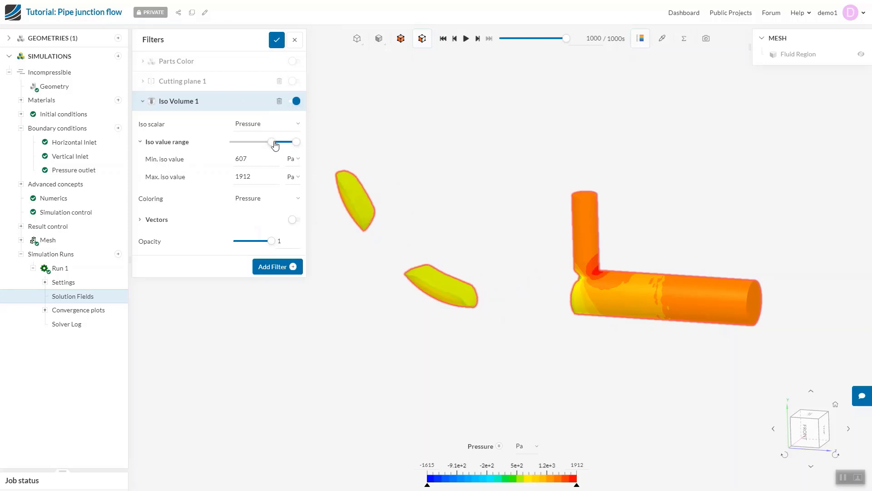
click(257, 177)
click(260, 159)
drag(600, 298, 585, 201)
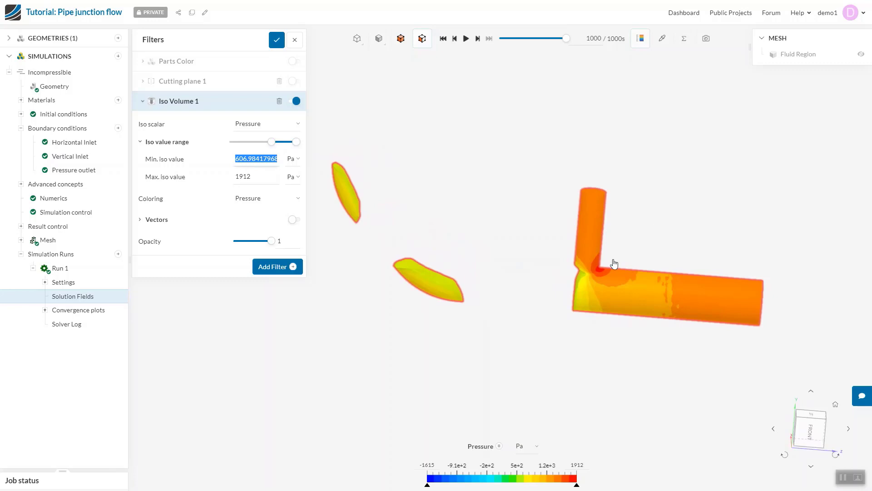
Step: Turn Parts Color back on and examine the iso volume inside the transparent pipe at the junction and bends
click(296, 60)
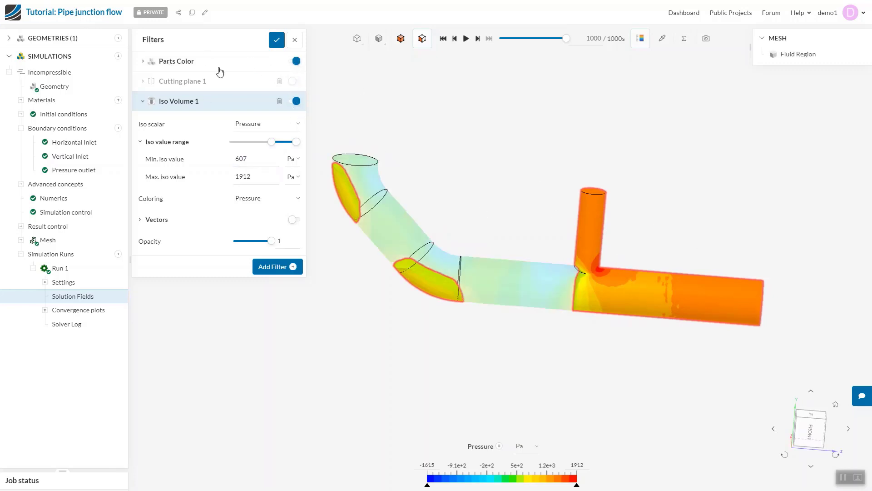
click(198, 63)
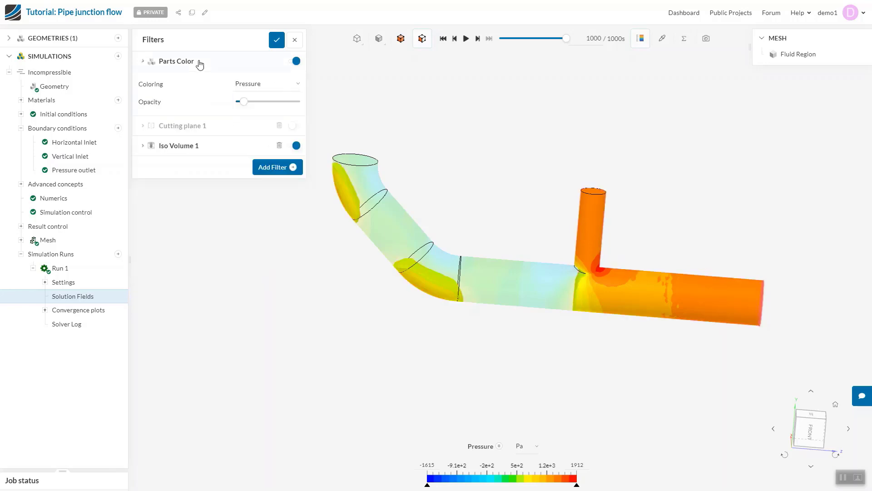
click(192, 67)
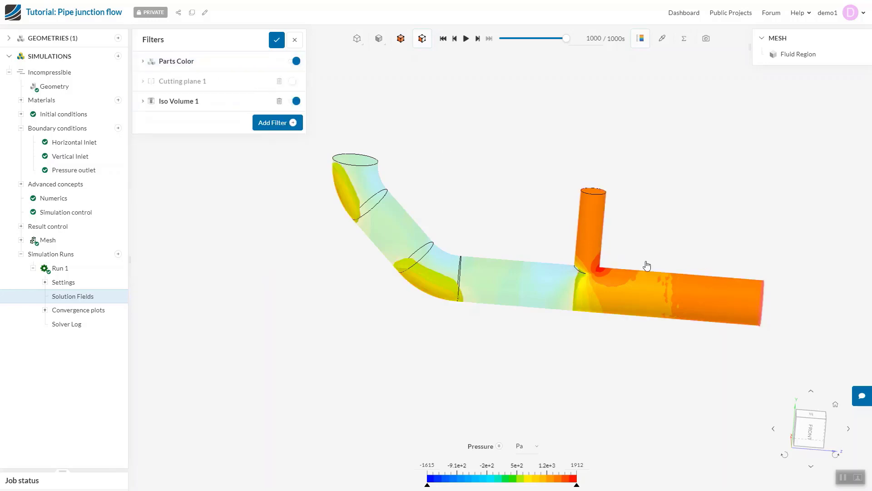
drag(677, 294, 596, 298)
scroll(597, 299, up, 2)
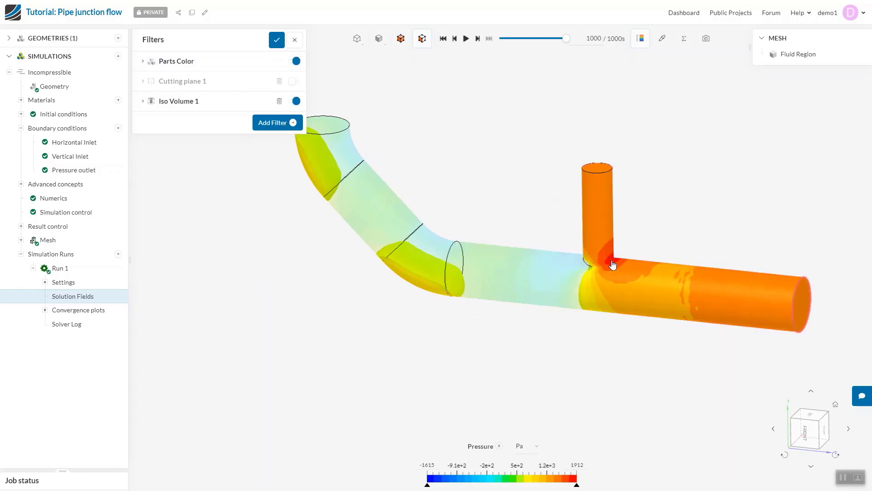
drag(432, 288, 444, 269)
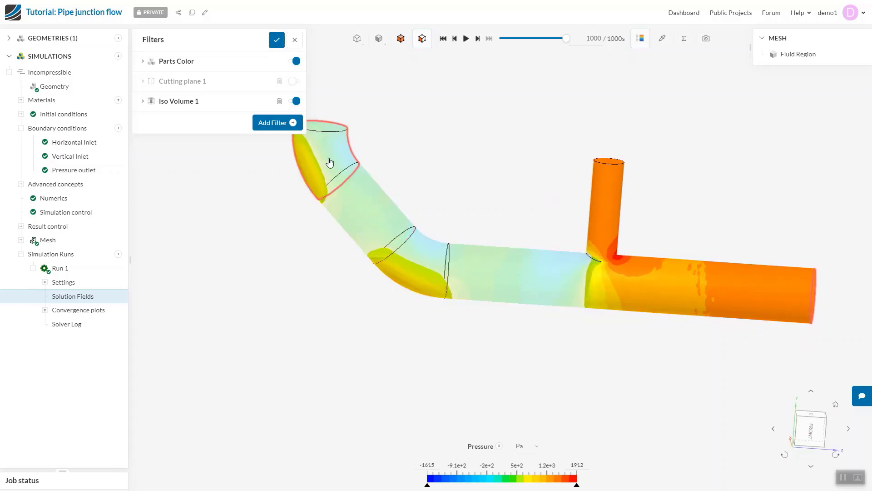
Step: Color Iso Volume 1 by Velocity Magnitude and look at its cut surfaces
click(145, 102)
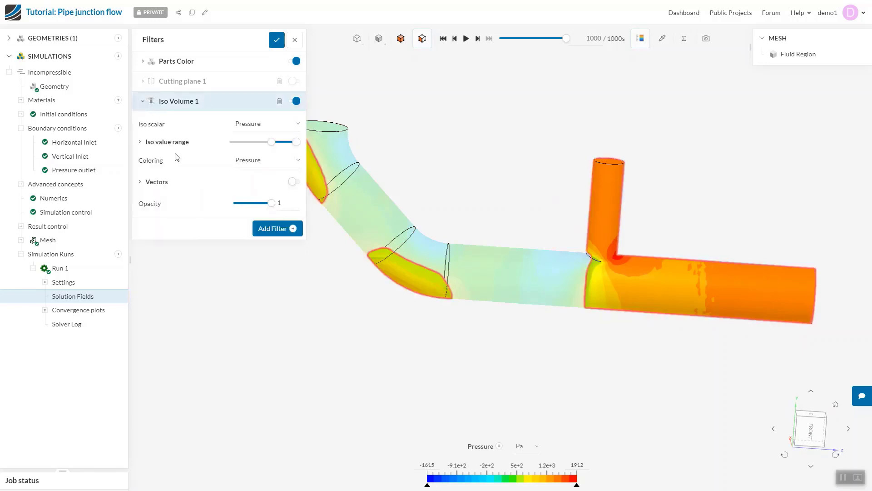
click(239, 162)
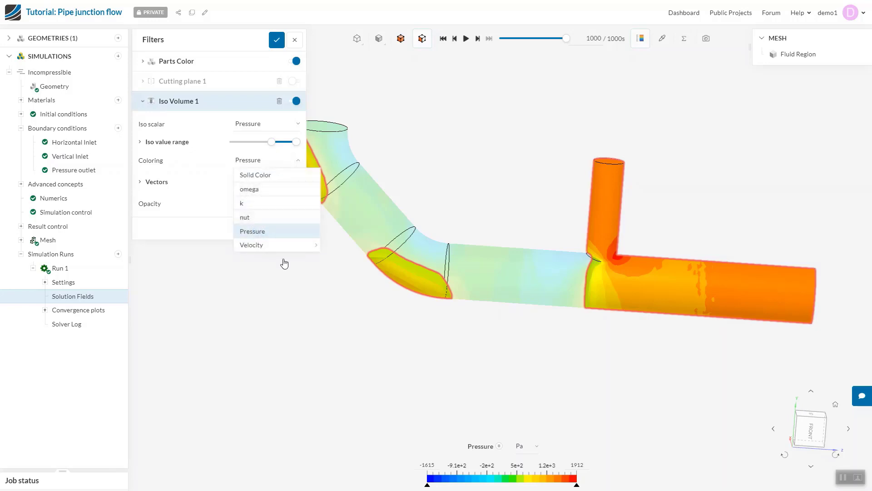
mouse_move(282, 248)
click(356, 289)
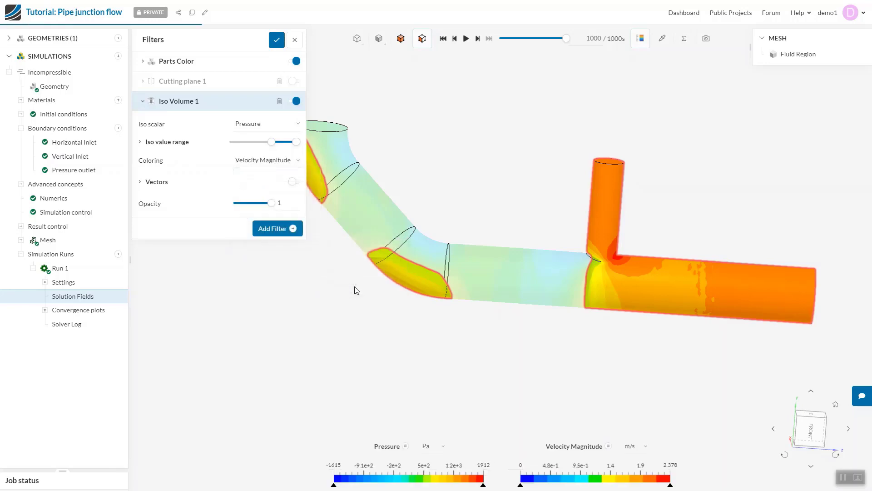
drag(481, 304, 521, 308)
Step: Set the coloring of Iso Volume 1 to Solid Color with an opacity of 1
click(286, 167)
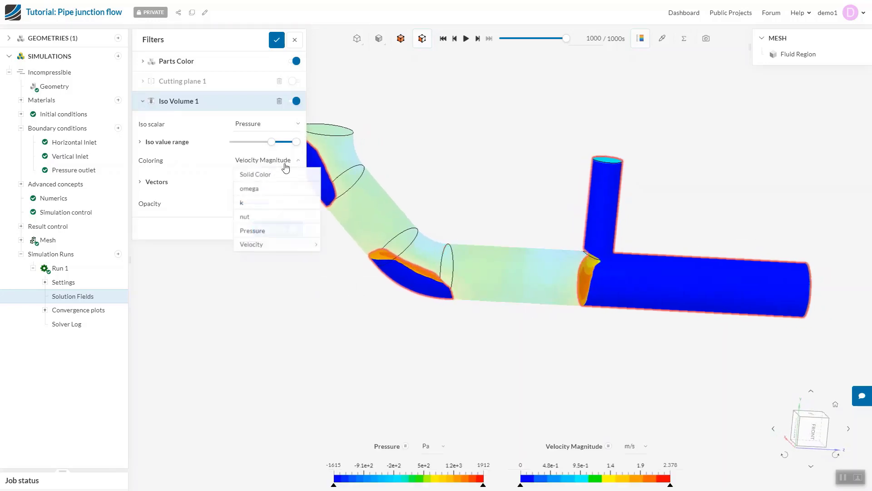
click(272, 178)
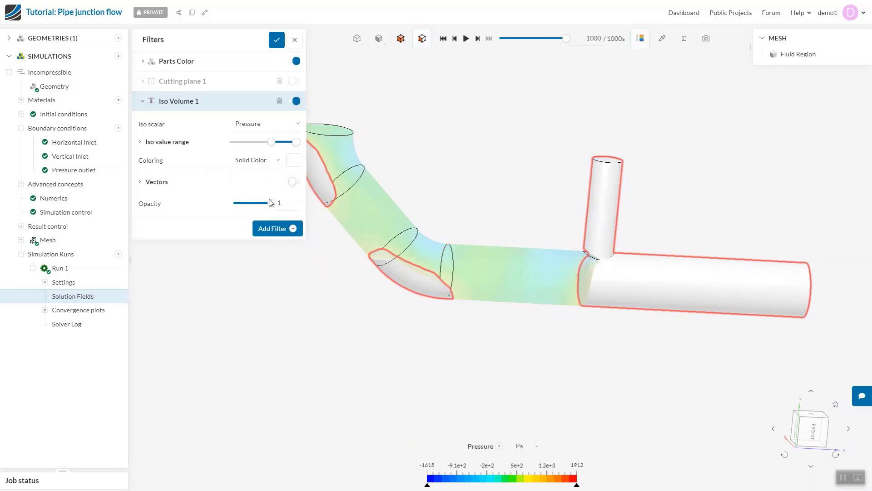
mouse_move(269, 203)
mouse_down()
mouse_move(241, 203)
mouse_move(271, 203)
mouse_up()
Step: Disable Iso Volume 1 and add a Particle Trace filter seeded at the centre of the horizontal pipe's end face near the junction
click(296, 101)
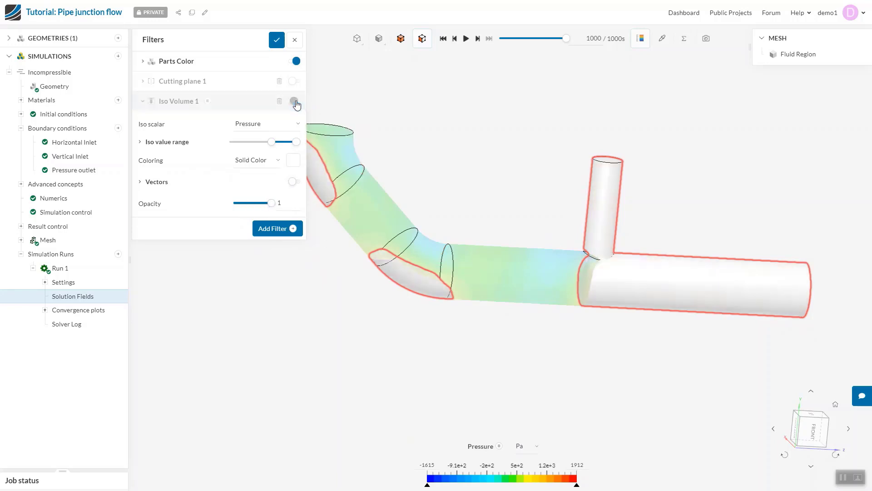
click(293, 228)
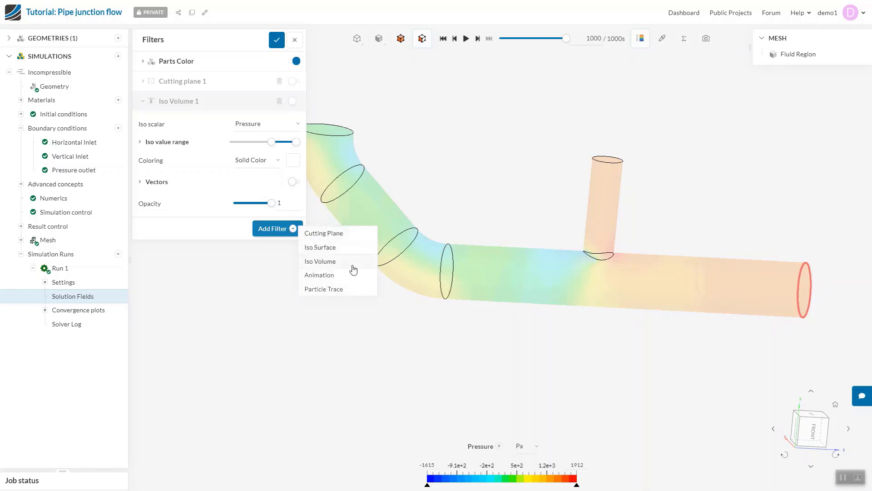
click(353, 289)
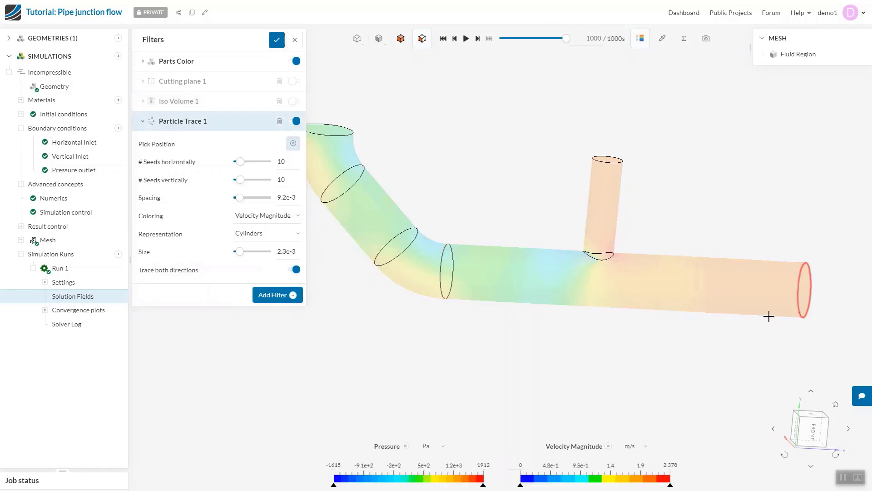
drag(761, 301, 627, 306)
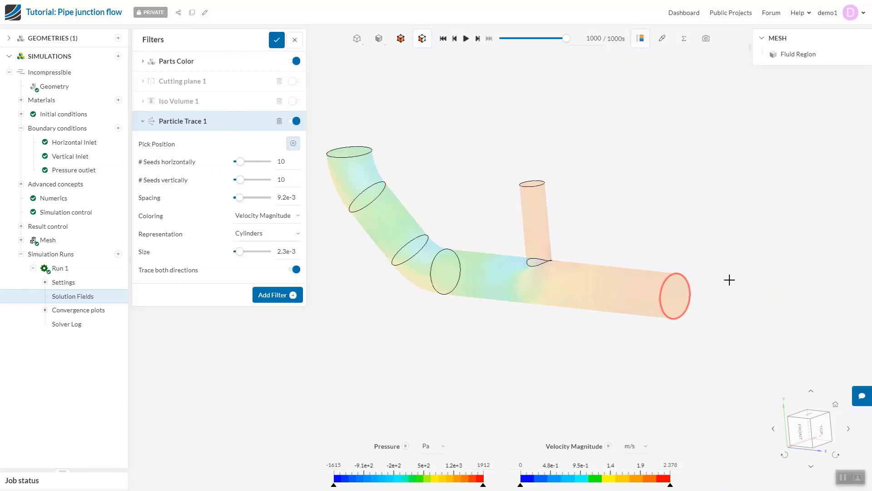
click(675, 295)
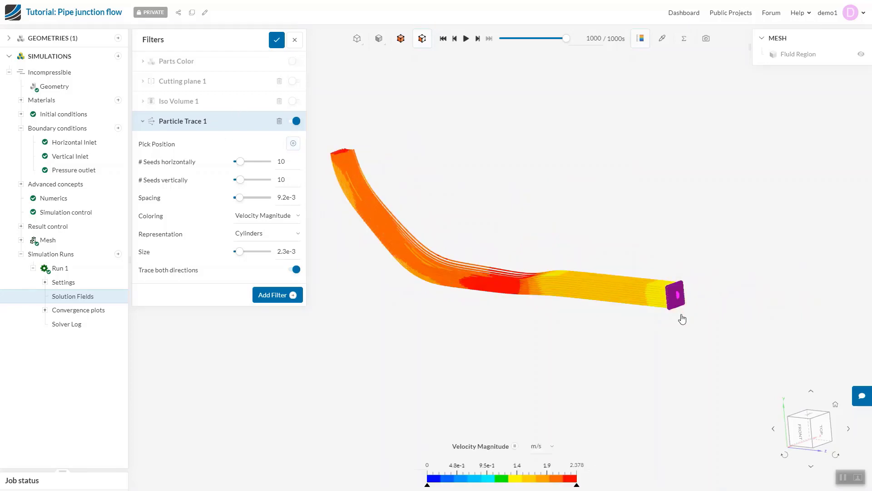
Step: Turn Parts Color back on and examine the particle traces through the junction and along the pipe
click(295, 61)
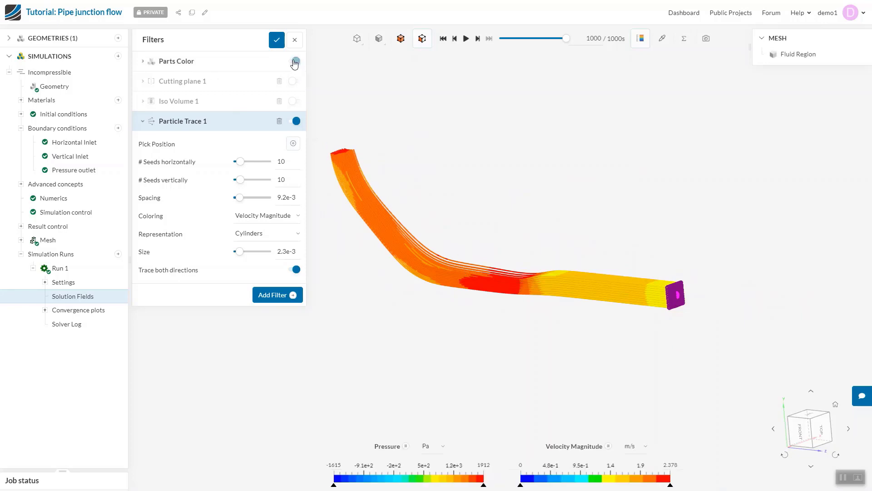
scroll(681, 318, up, 5)
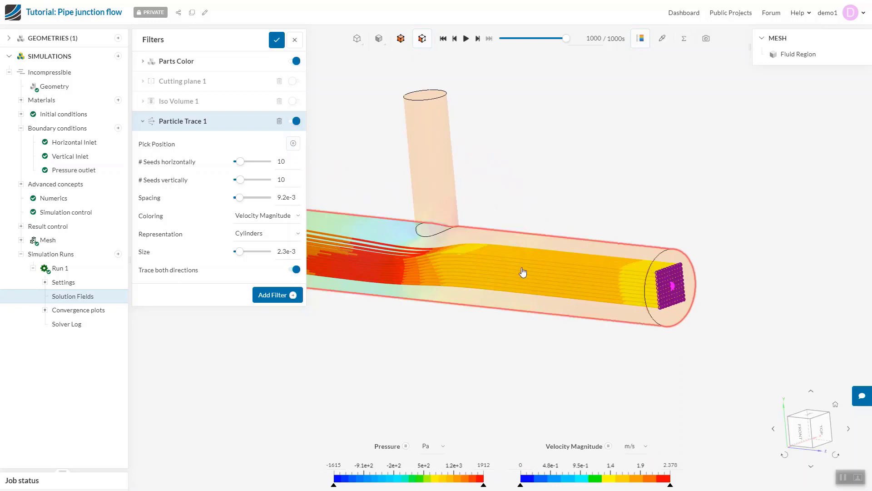
mouse_move(522, 272)
mouse_down()
mouse_move(497, 274)
mouse_move(580, 279)
mouse_move(505, 269)
mouse_up()
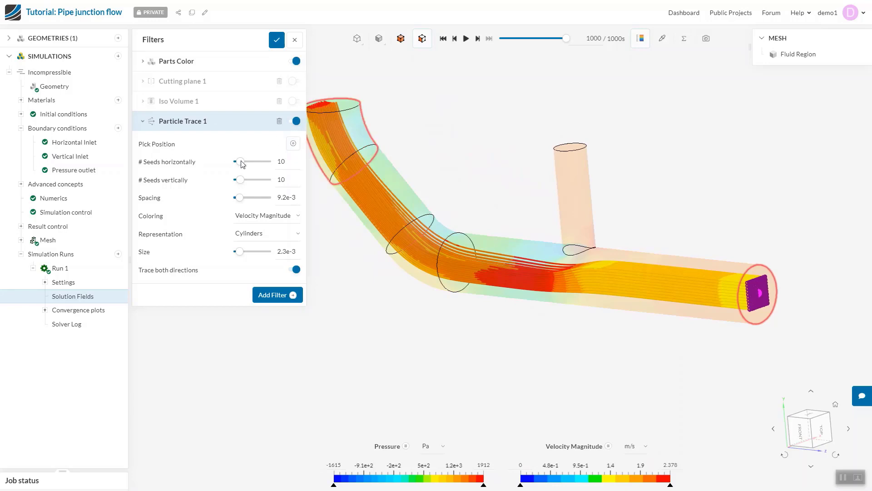
Step: Set the particle trace seeds to 8 horizontally and 12 vertically
drag(242, 163, 240, 180)
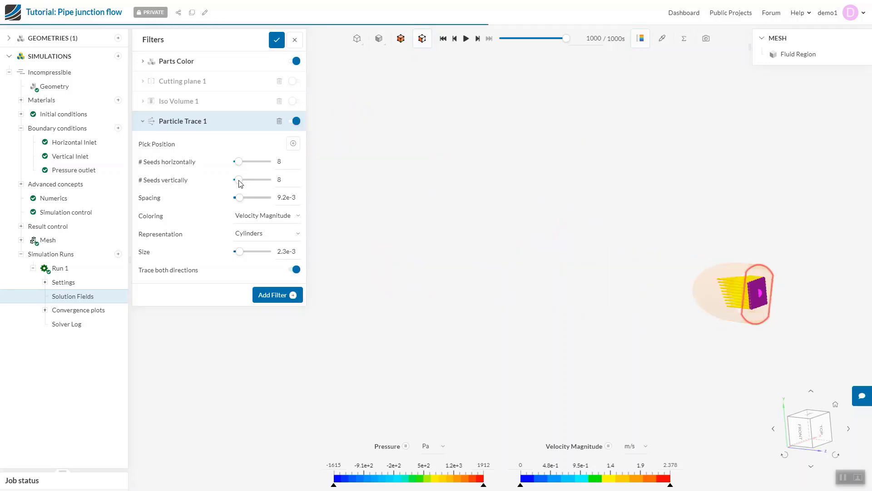
double_click(281, 179)
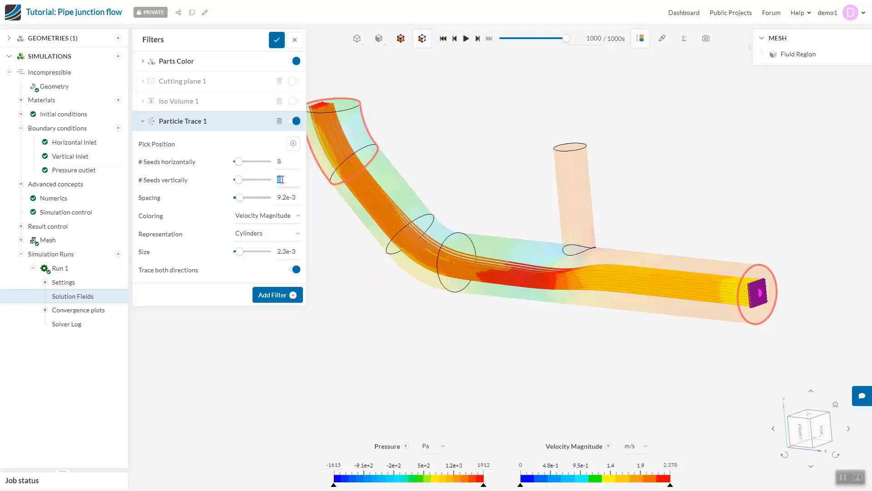
text(12)
key(Return)
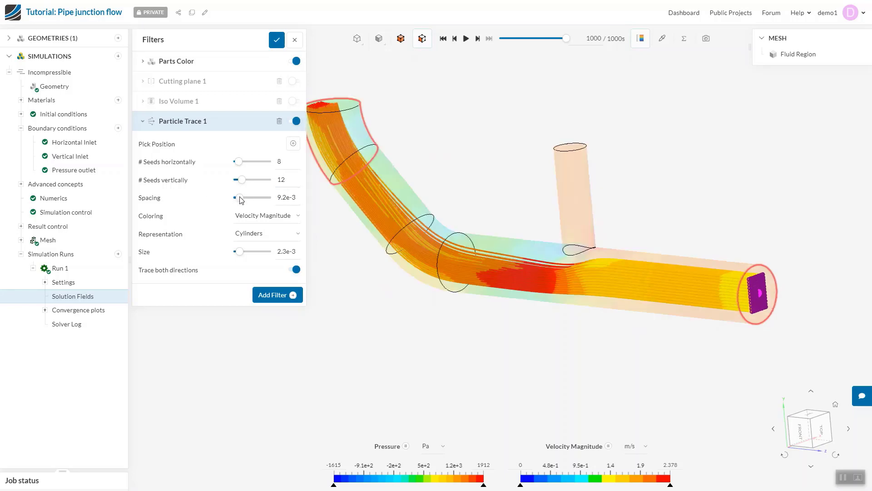
Step: Increase the particle trace seed spacing to 1.6e-2 so the seeds spread across the inlet face
scroll(780, 304, up, 8)
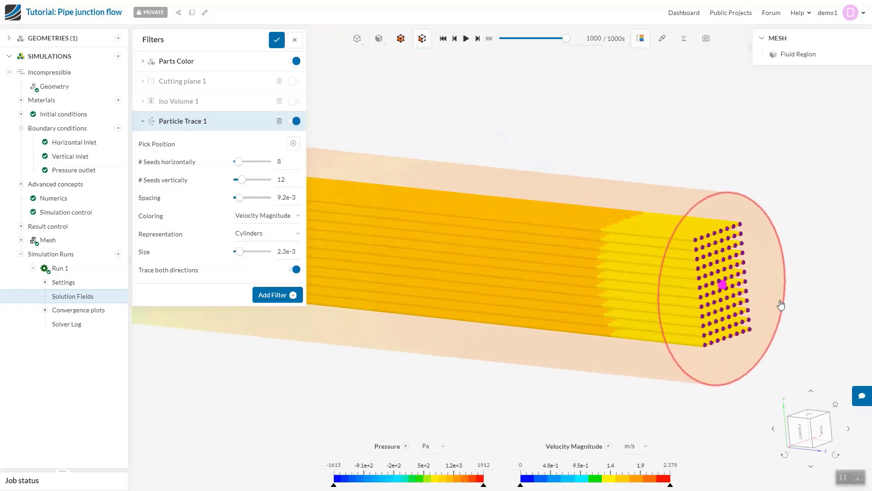
scroll(780, 304, up, 3)
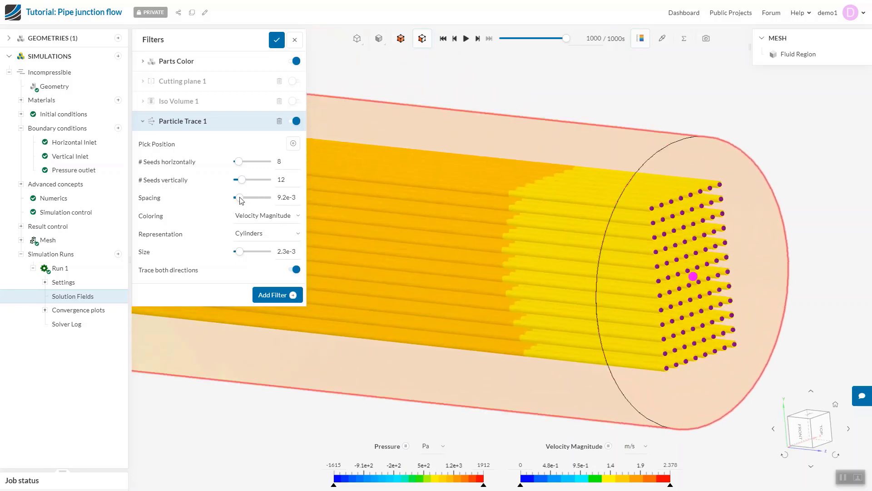
drag(240, 198, 246, 198)
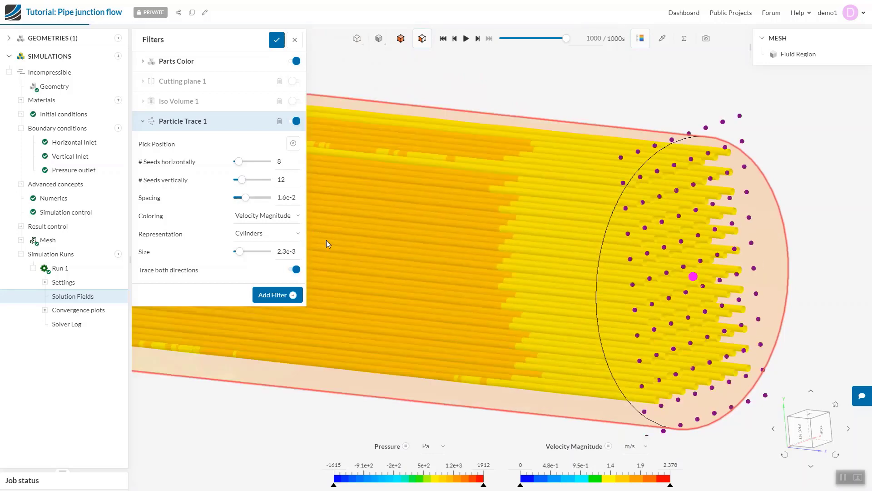
Step: Set the representation of Particle Trace 1 to Comets, keeping its coloring by Velocity Magnitude
scroll(530, 330, down, 3)
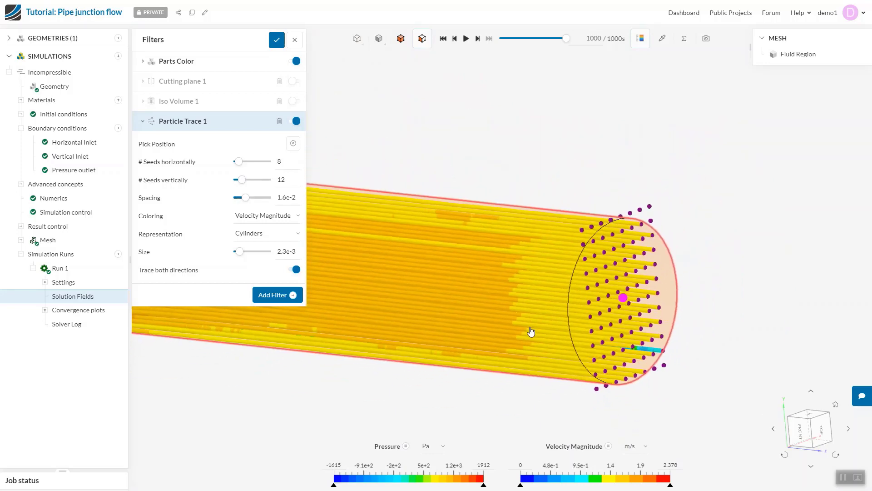
scroll(527, 334, down, 5)
drag(530, 346, 610, 339)
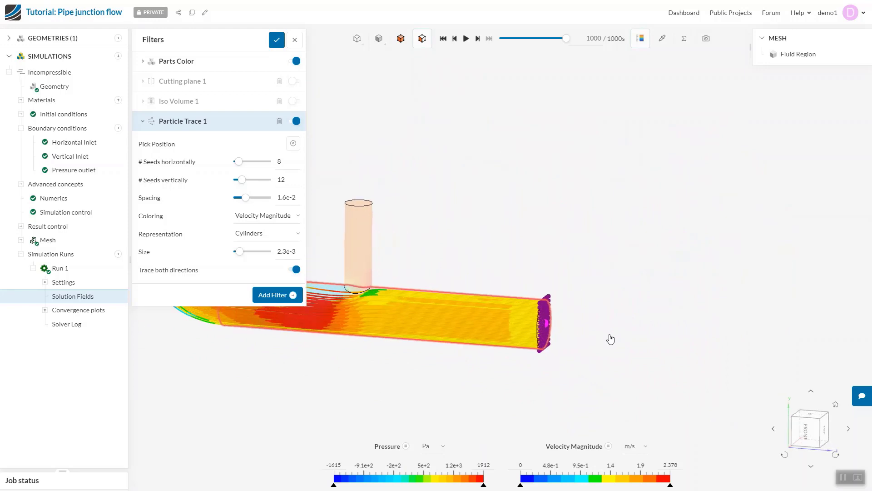
click(246, 216)
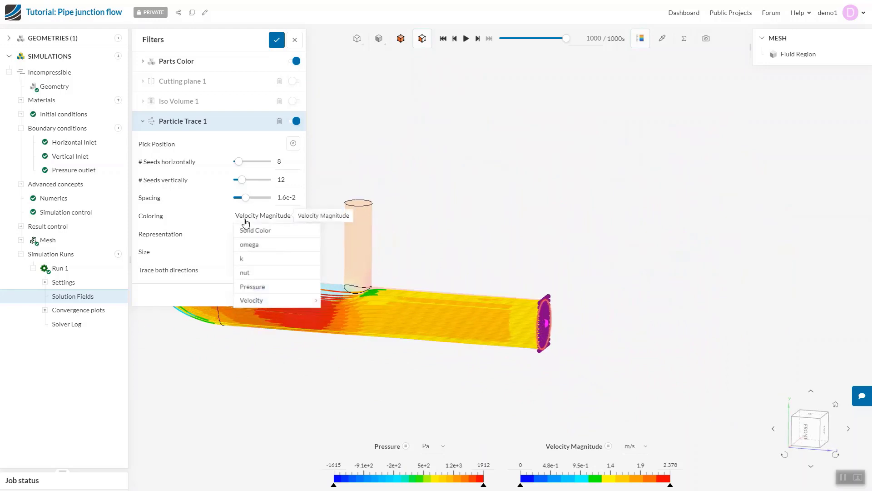
click(203, 216)
drag(483, 295, 446, 281)
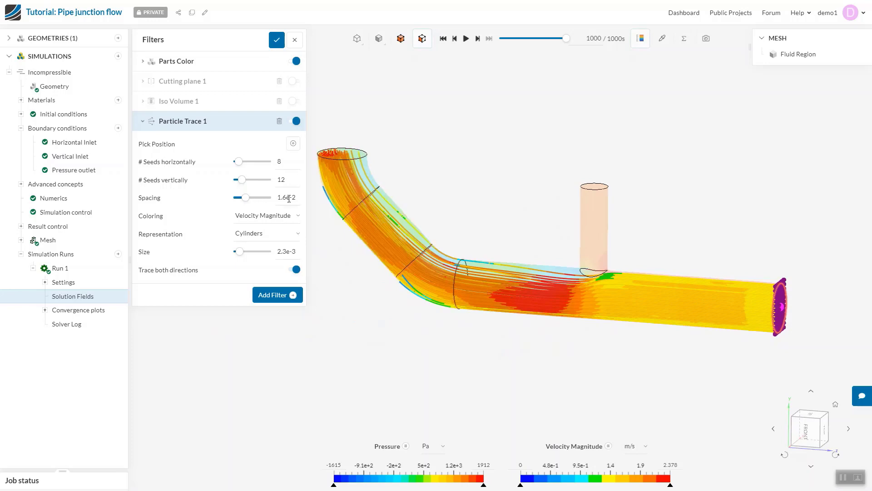
click(282, 234)
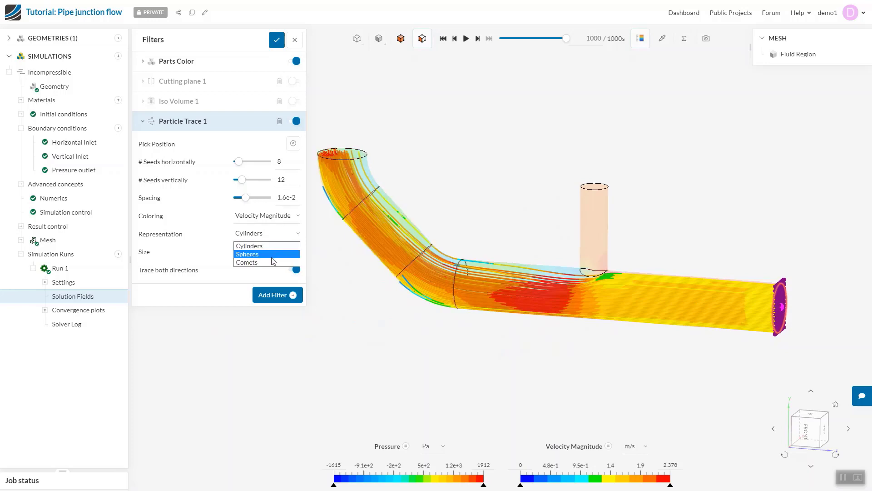
click(247, 263)
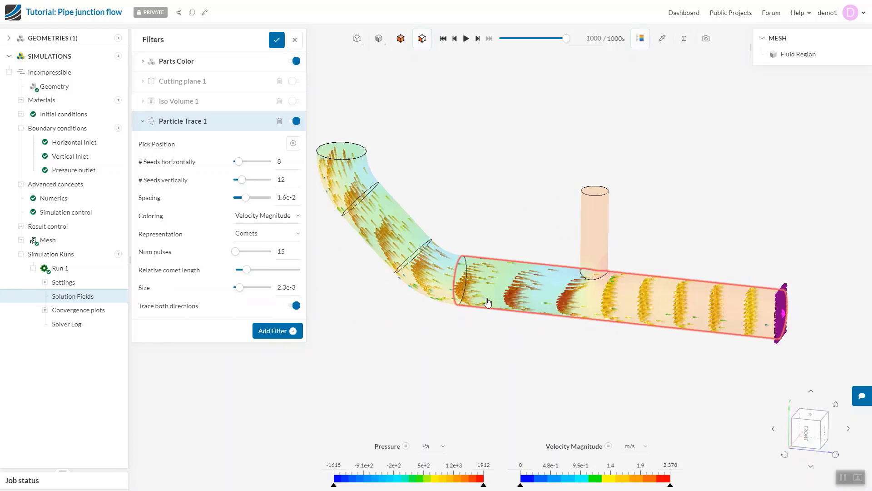
drag(487, 302, 493, 323)
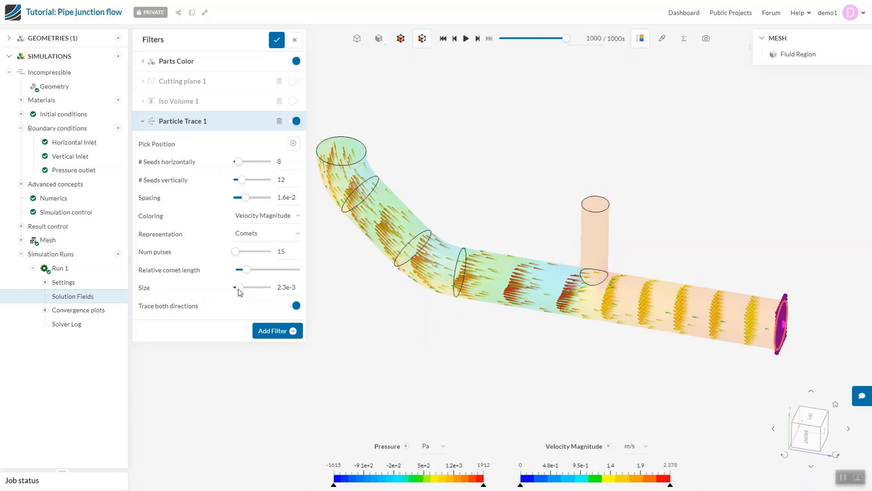
Step: Reduce the comet size of Particle Trace 1 to 1.8e-3 and increase its relative comet length
drag(240, 291, 261, 274)
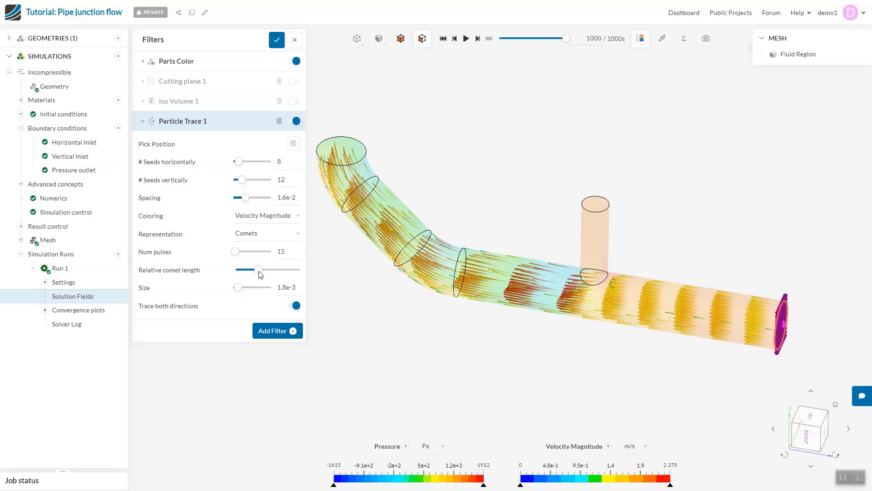
click(299, 308)
click(291, 305)
click(143, 123)
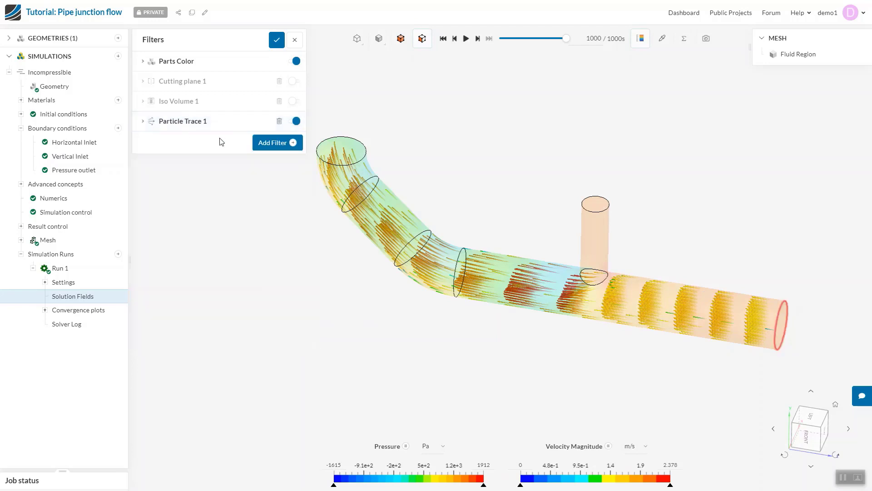
Step: Add a second Particle Trace filter seeded at the centre of the vertical pipe's end face
click(288, 145)
click(319, 210)
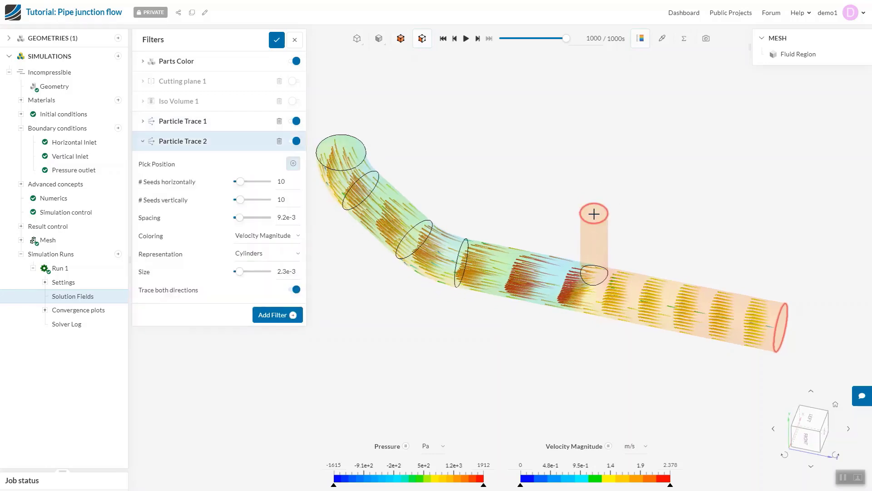
click(594, 214)
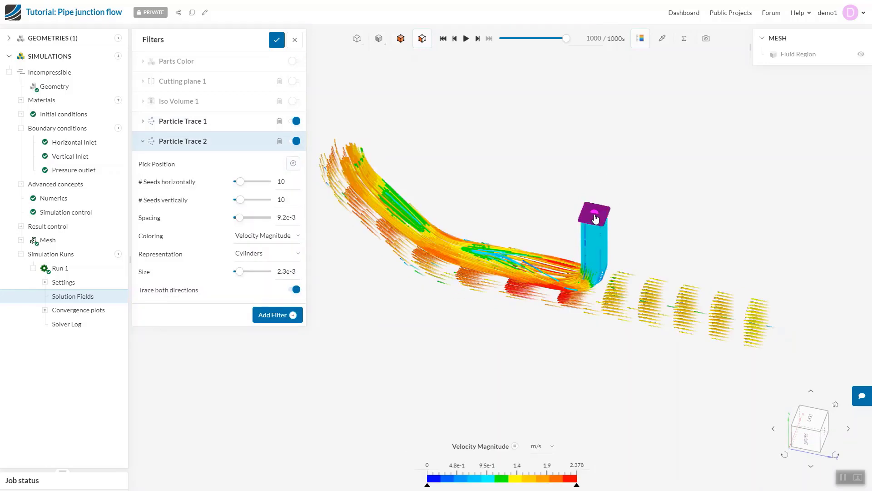
Step: Set the representation of Particle Trace 2 to Comets
click(257, 254)
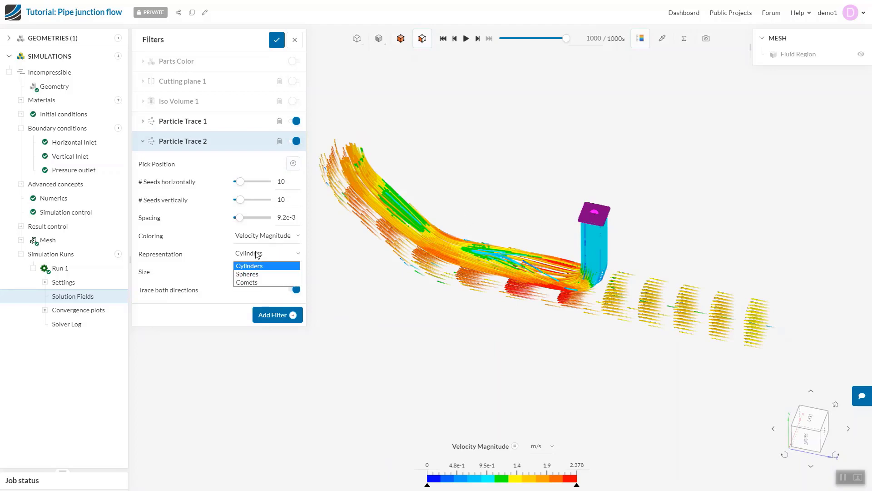
click(258, 282)
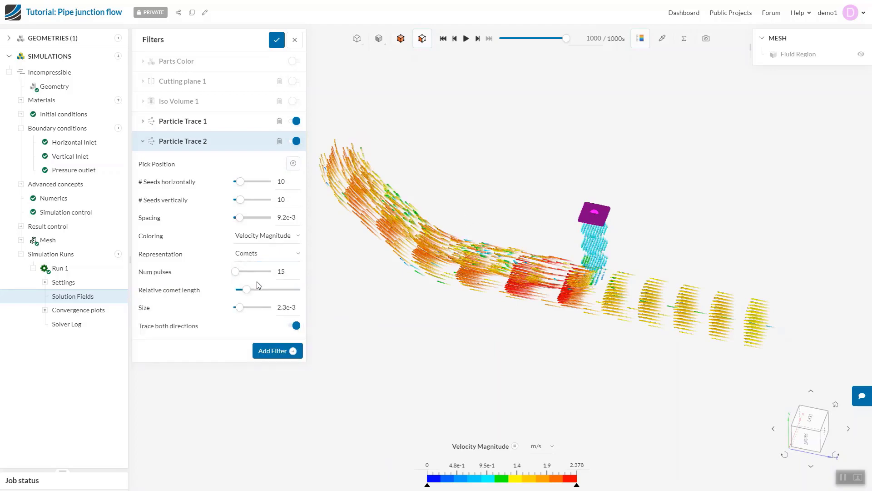
mouse_move(418, 350)
mouse_down()
mouse_move(448, 289)
mouse_move(458, 243)
mouse_move(453, 265)
mouse_up()
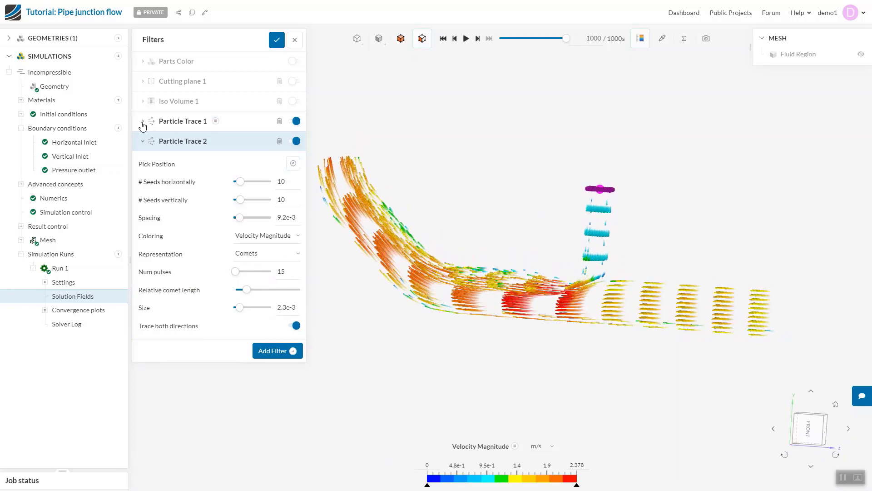
click(143, 141)
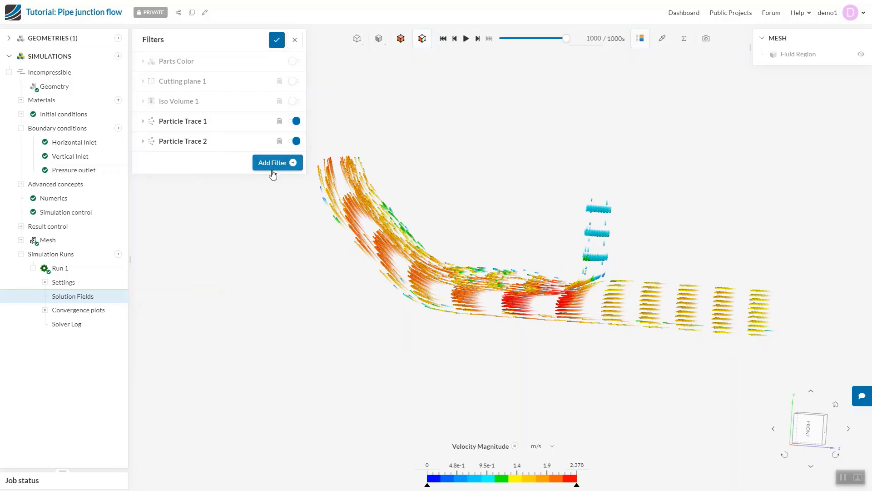
Step: Add an Animation filter and set its animation type to Particle Trace
click(273, 163)
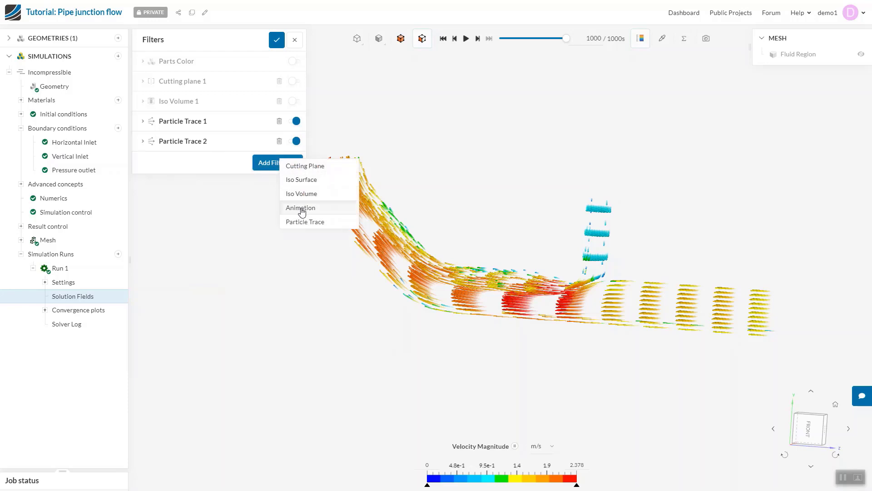
click(301, 209)
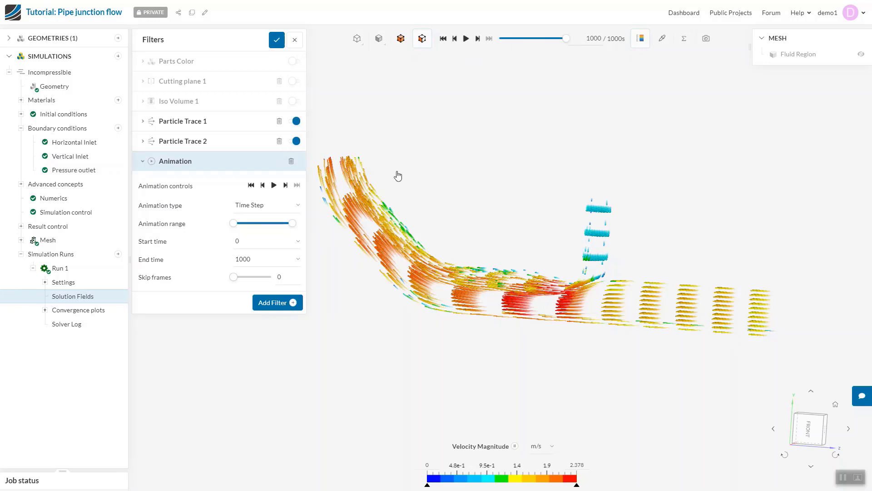
click(280, 207)
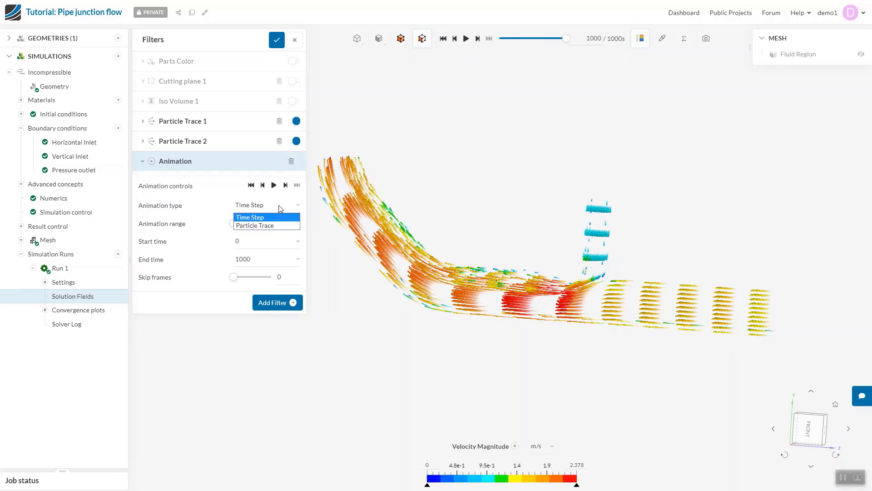
click(266, 225)
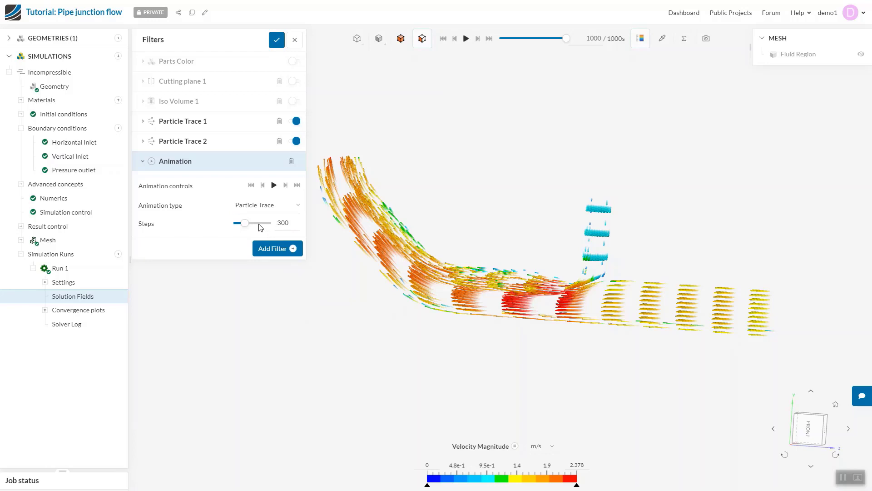
Step: Set the number of steps of the particle trace animation to 351
drag(248, 226, 278, 226)
click(273, 222)
drag(274, 227, 248, 230)
Step: Play the particle trace animation and turn Parts Color back on to show the pipe around the comets
click(274, 186)
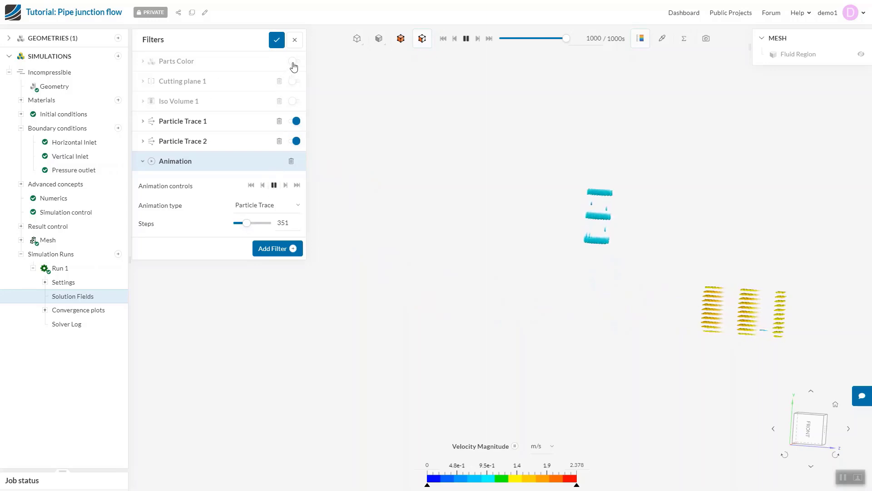
click(293, 63)
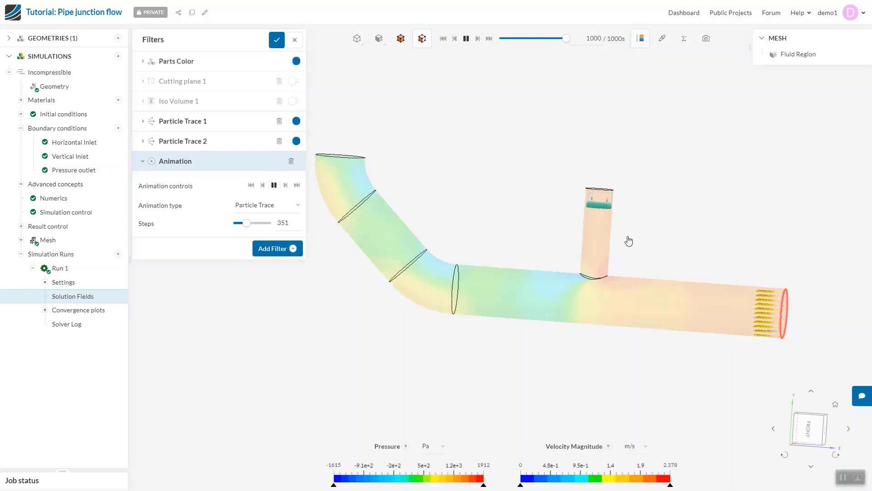
drag(671, 272, 656, 294)
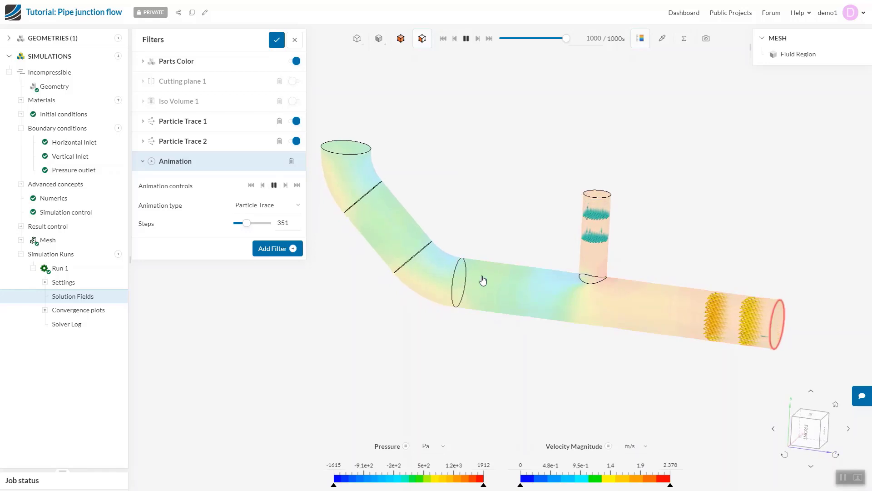